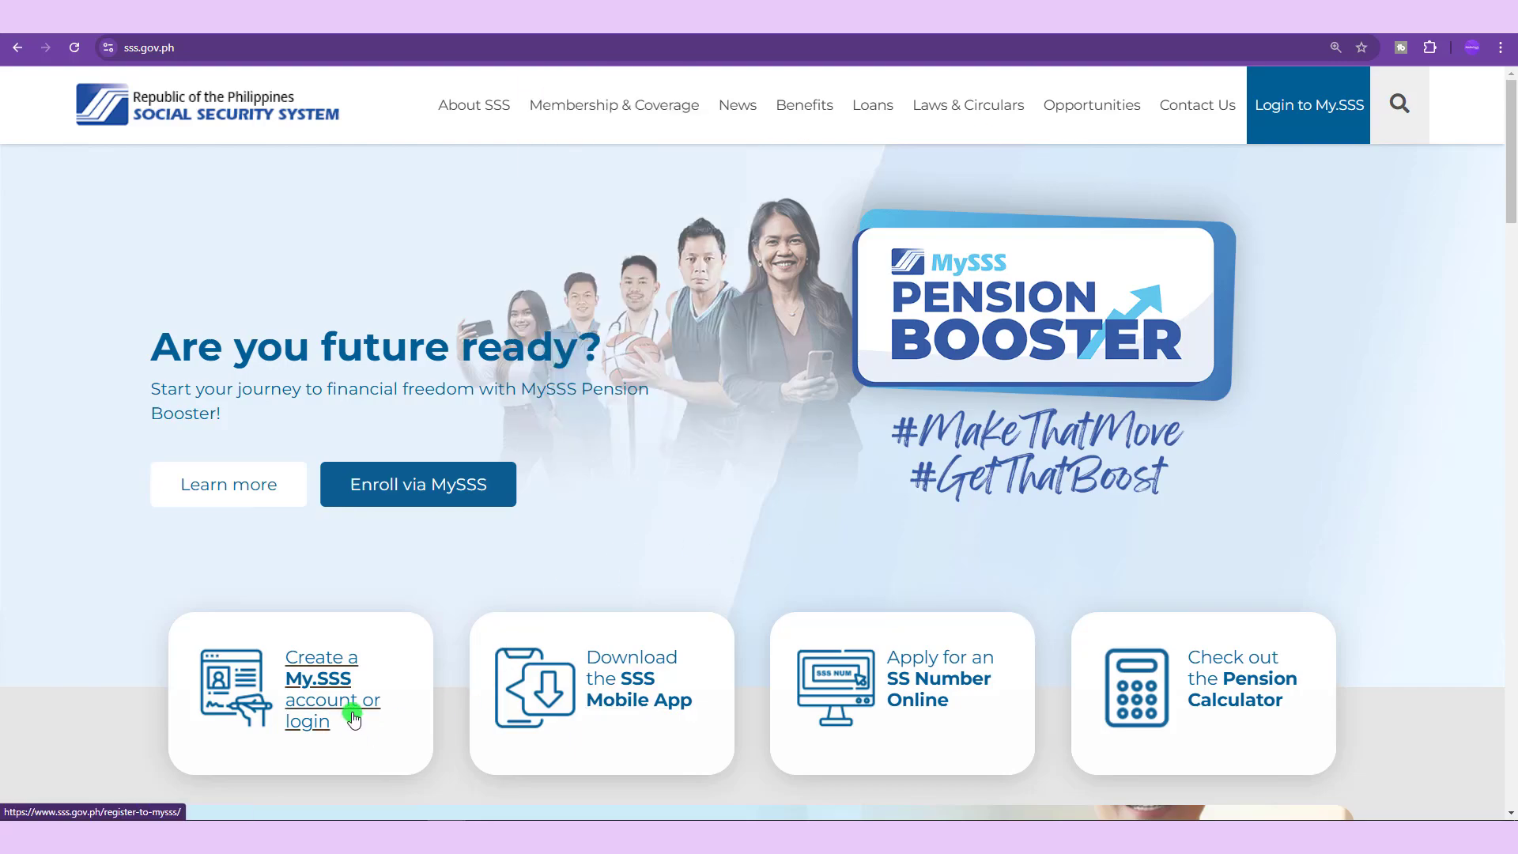
Visit the My.SSS account page, then return to the SSS homepage.
{"action": "left_click", "coordinate": [333, 703]}
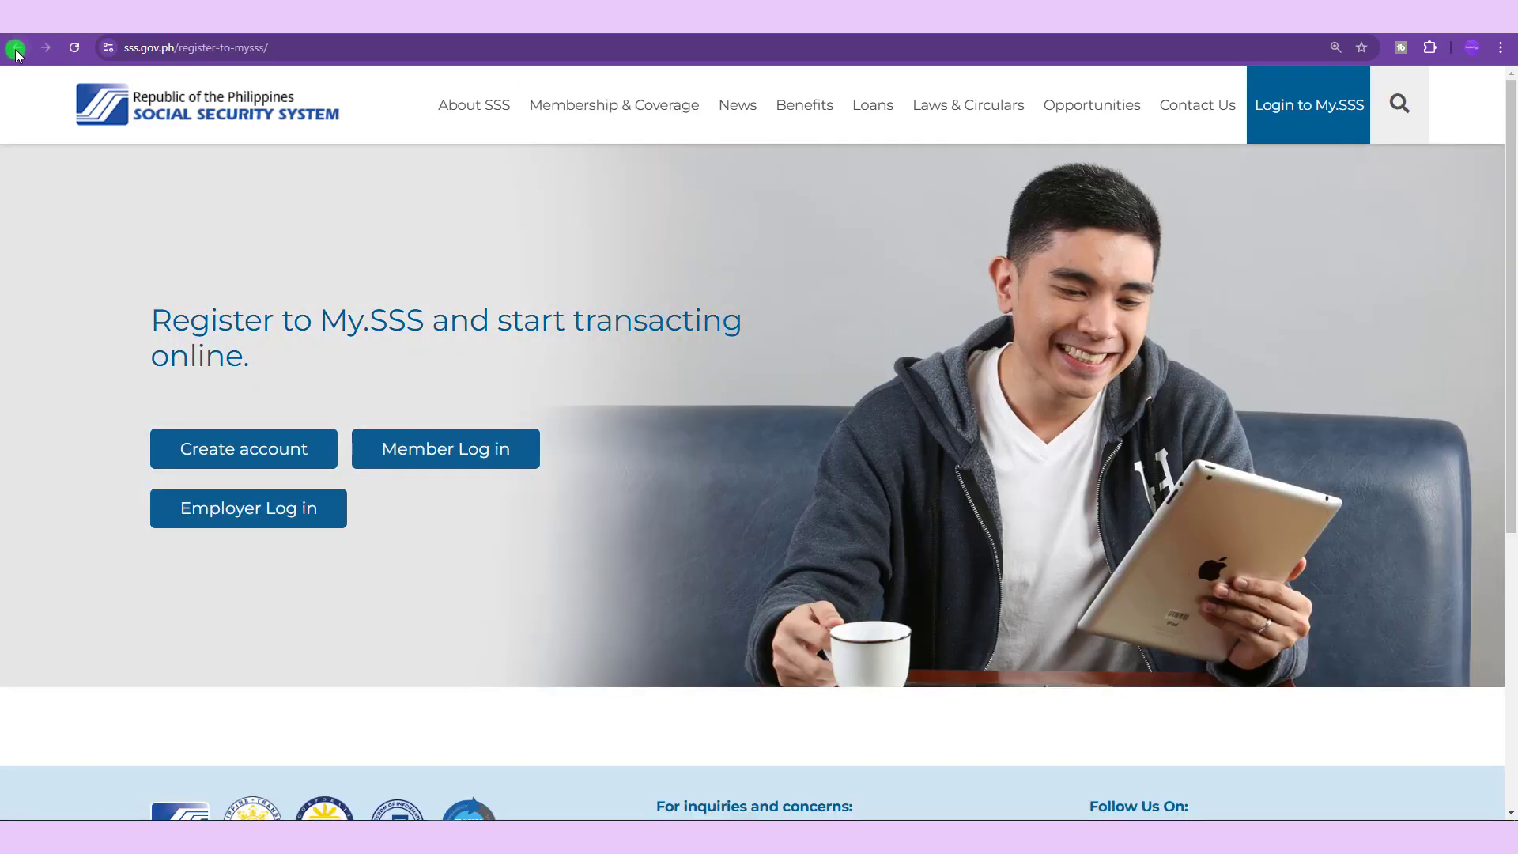
{"action": "left_click", "coordinate": [17, 47]}
{"action": "scroll", "coordinate": [519, 459], "scroll_direction": "down", "scroll_amount": 3}
{"action": "scroll", "coordinate": [519, 463], "scroll_direction": "down", "scroll_amount": 15}
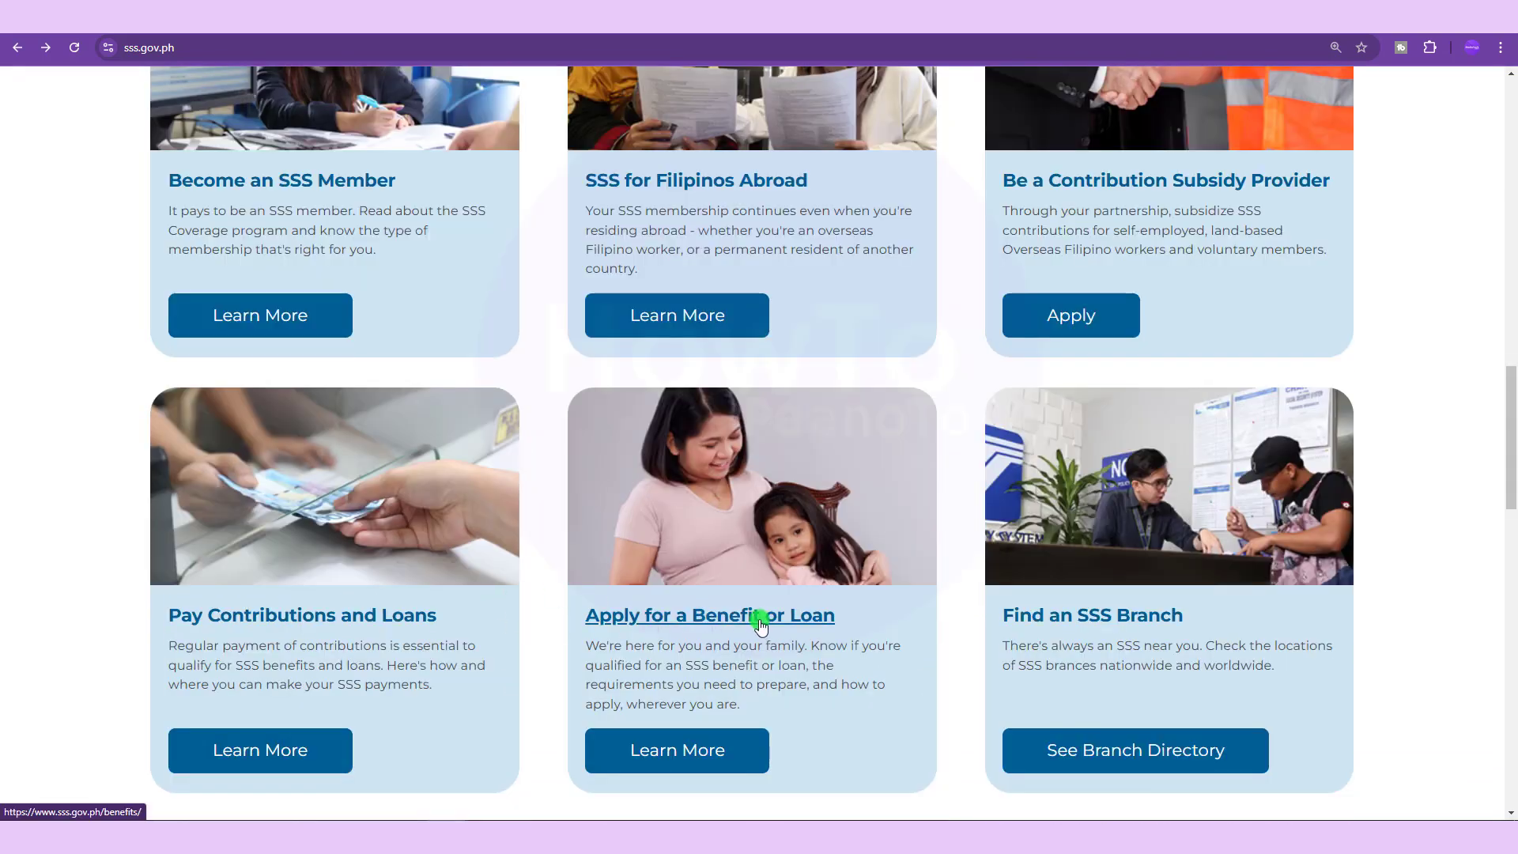
Browse the benefits and loans application page, then go back to the SSS homepage.
{"action": "left_click", "coordinate": [757, 622]}
{"action": "scroll", "coordinate": [292, 637], "scroll_direction": "down", "scroll_amount": 5}
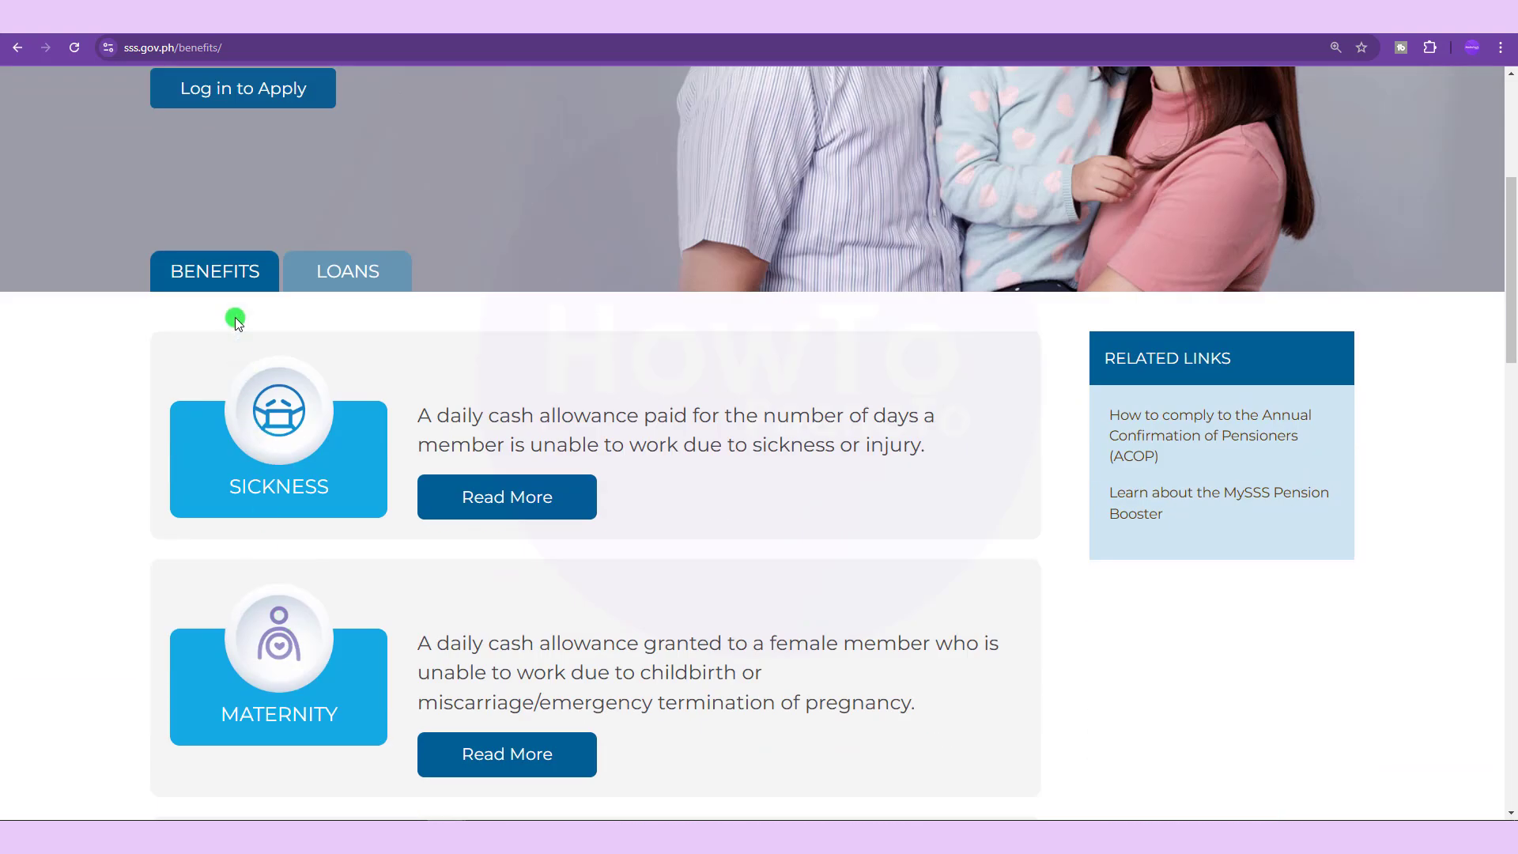
{"action": "scroll", "coordinate": [323, 470], "scroll_direction": "down", "scroll_amount": 2}
{"action": "scroll", "coordinate": [303, 382], "scroll_direction": "down", "scroll_amount": 7}
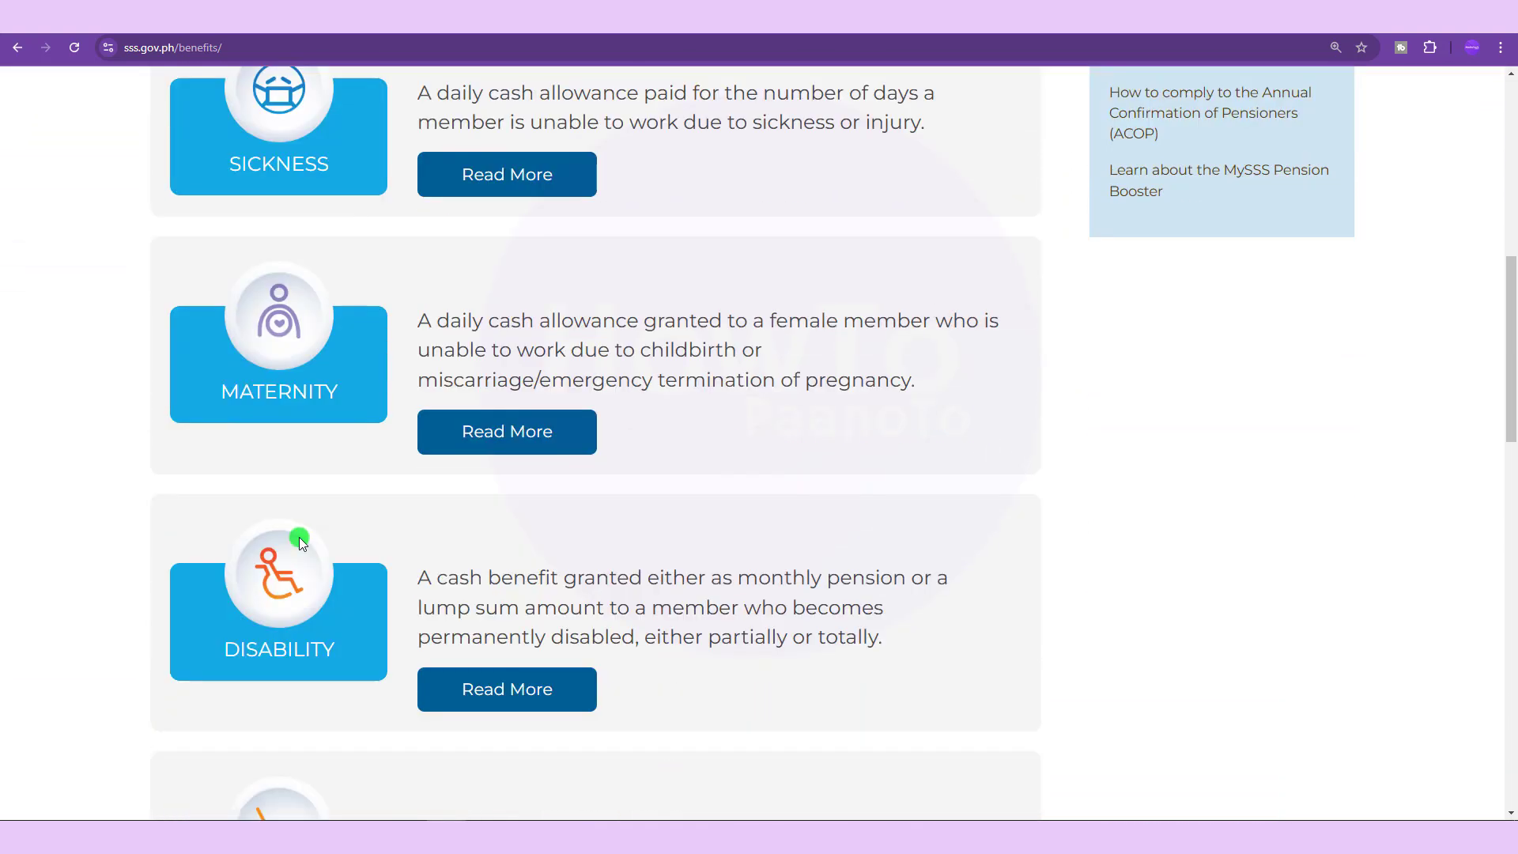
{"action": "scroll", "coordinate": [288, 693], "scroll_direction": "down", "scroll_amount": 10}
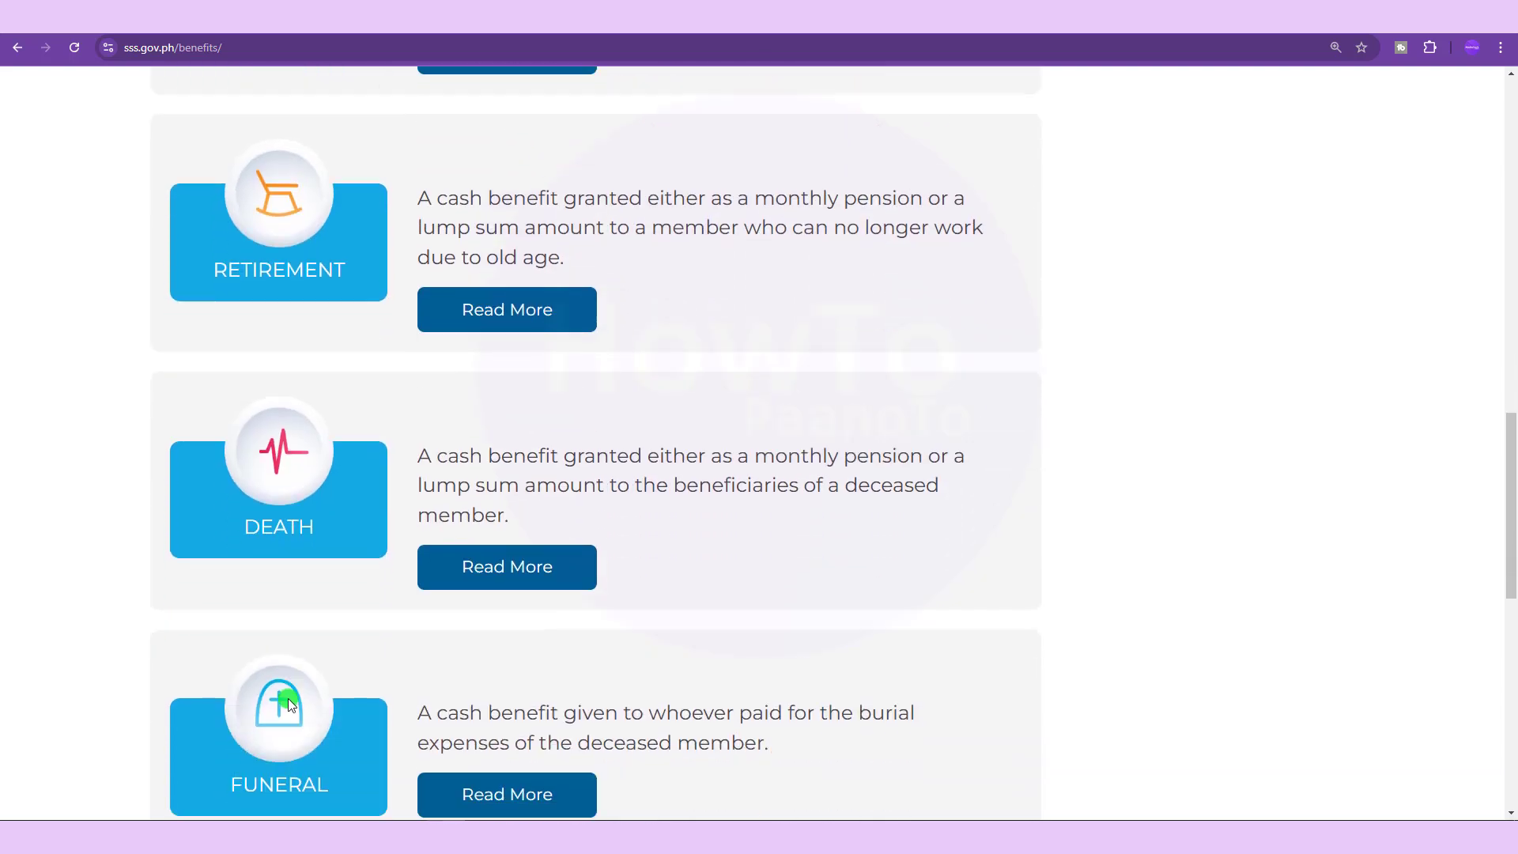
{"action": "scroll", "coordinate": [347, 632], "scroll_direction": "up", "scroll_amount": 20}
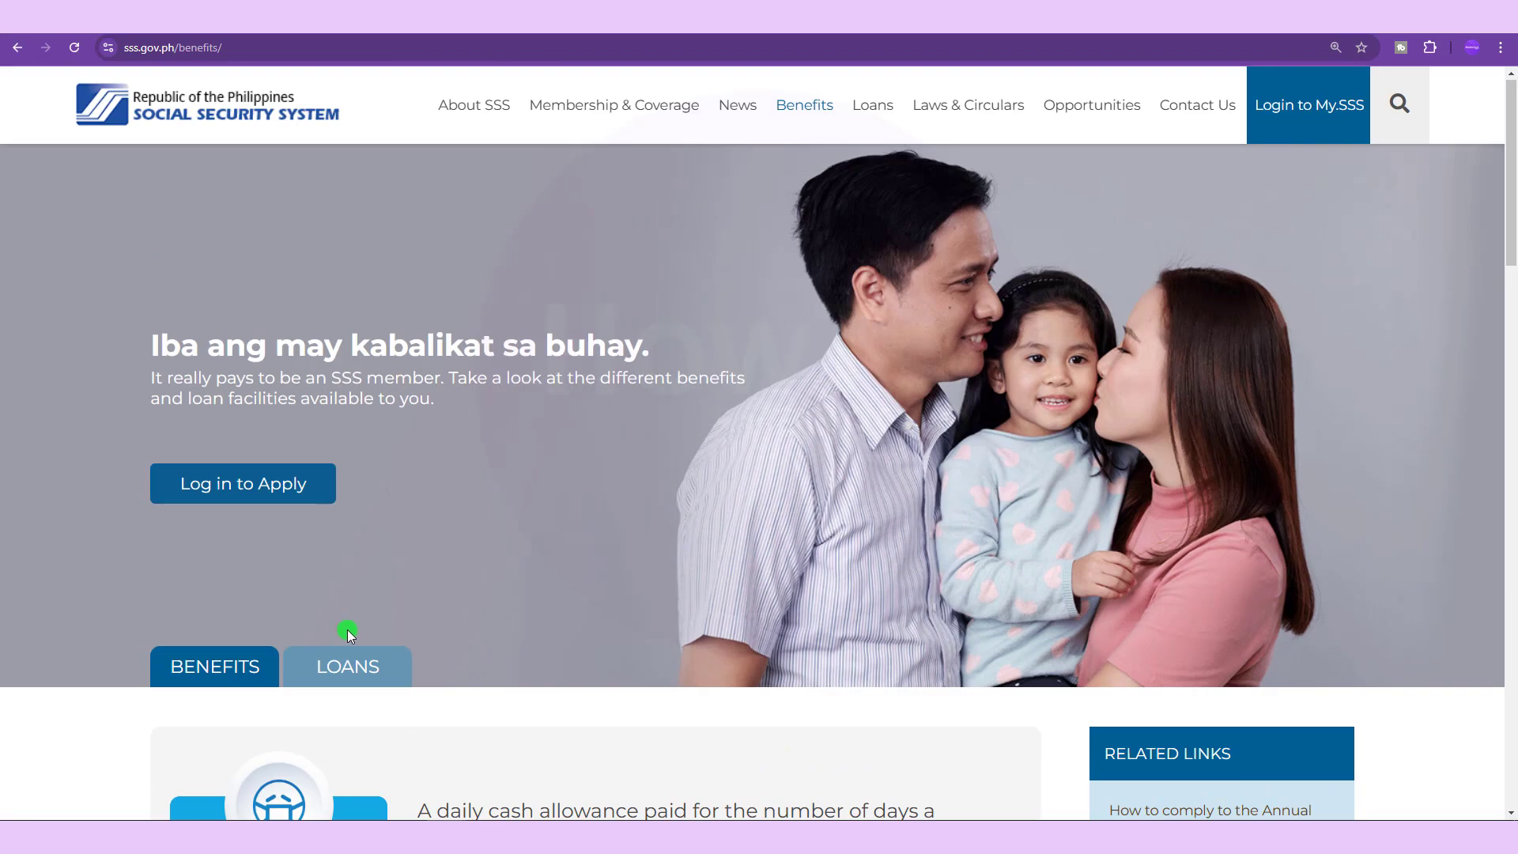
{"action": "left_click", "coordinate": [17, 48]}
{"action": "scroll", "coordinate": [353, 473], "scroll_direction": "up", "scroll_amount": 15}
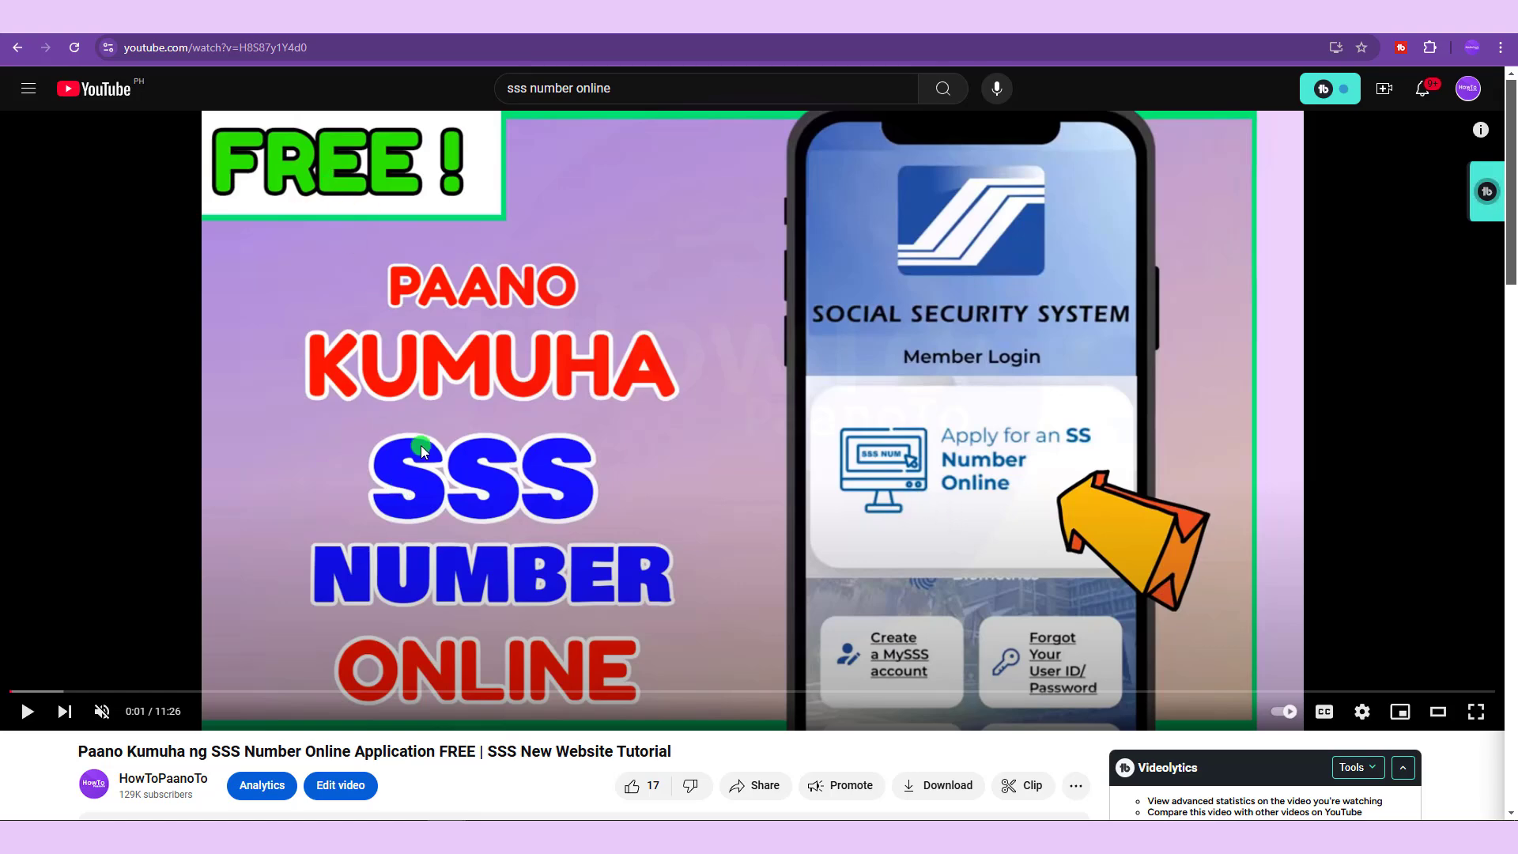
{"action": "key", "text": "alt+Left"}
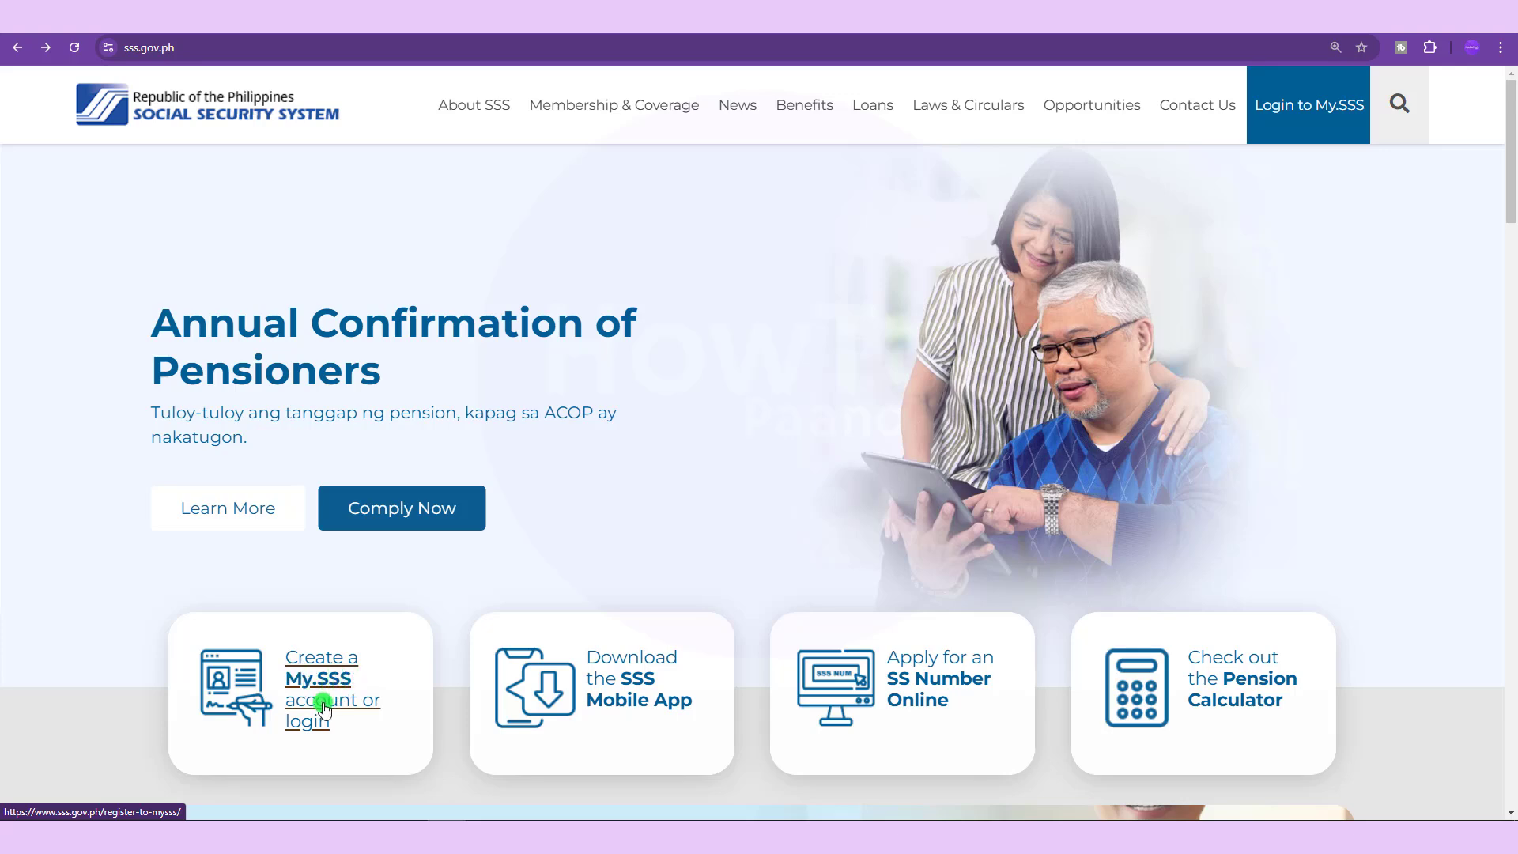
Go from the My.SSS link through Create account and Create now to the Member Registration form.
{"action": "left_click", "coordinate": [324, 705]}
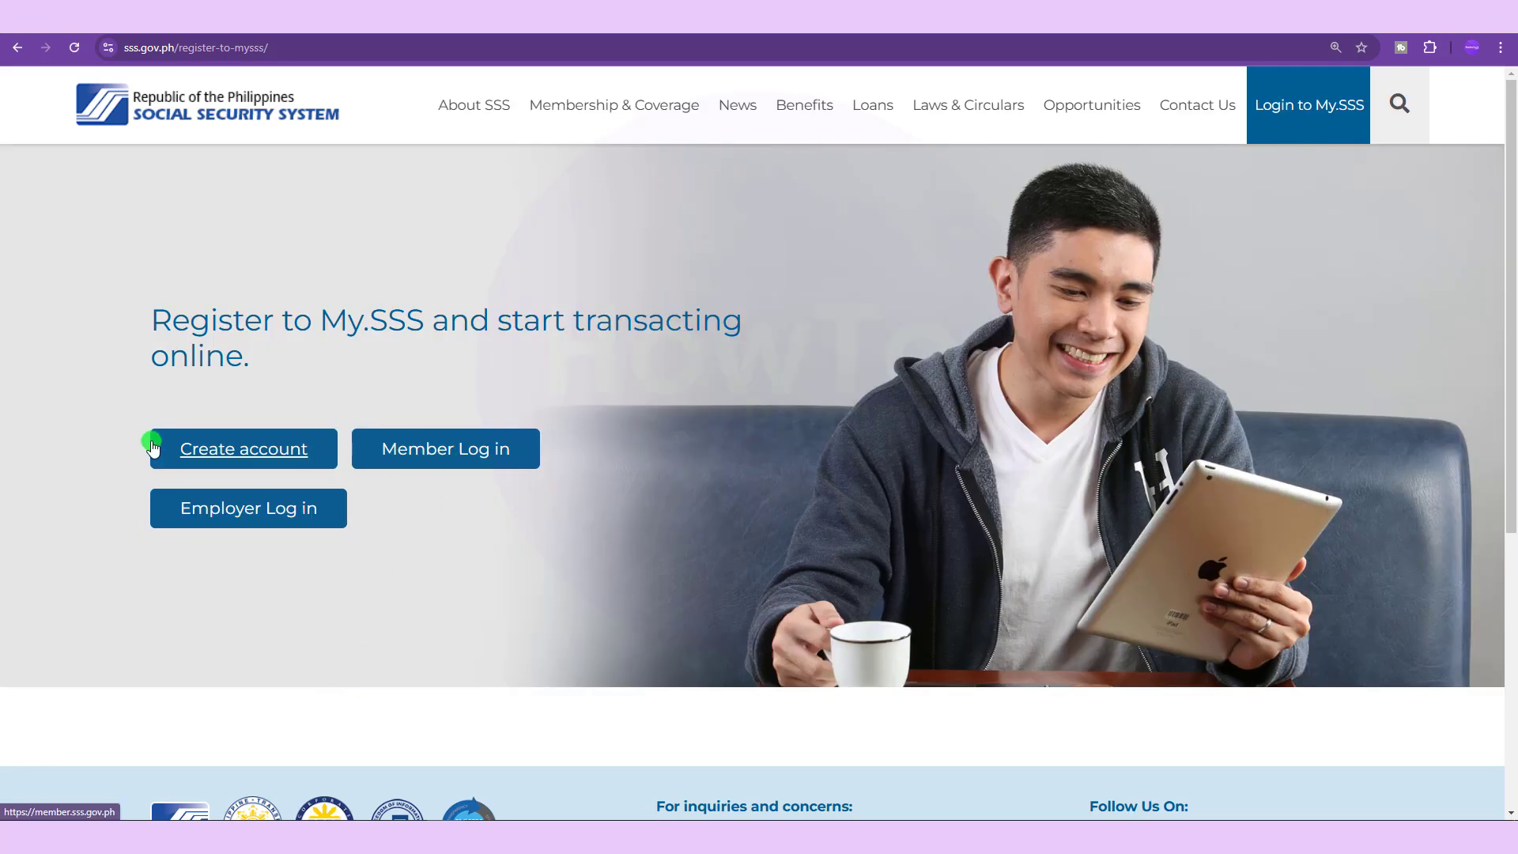
{"action": "left_click", "coordinate": [219, 452]}
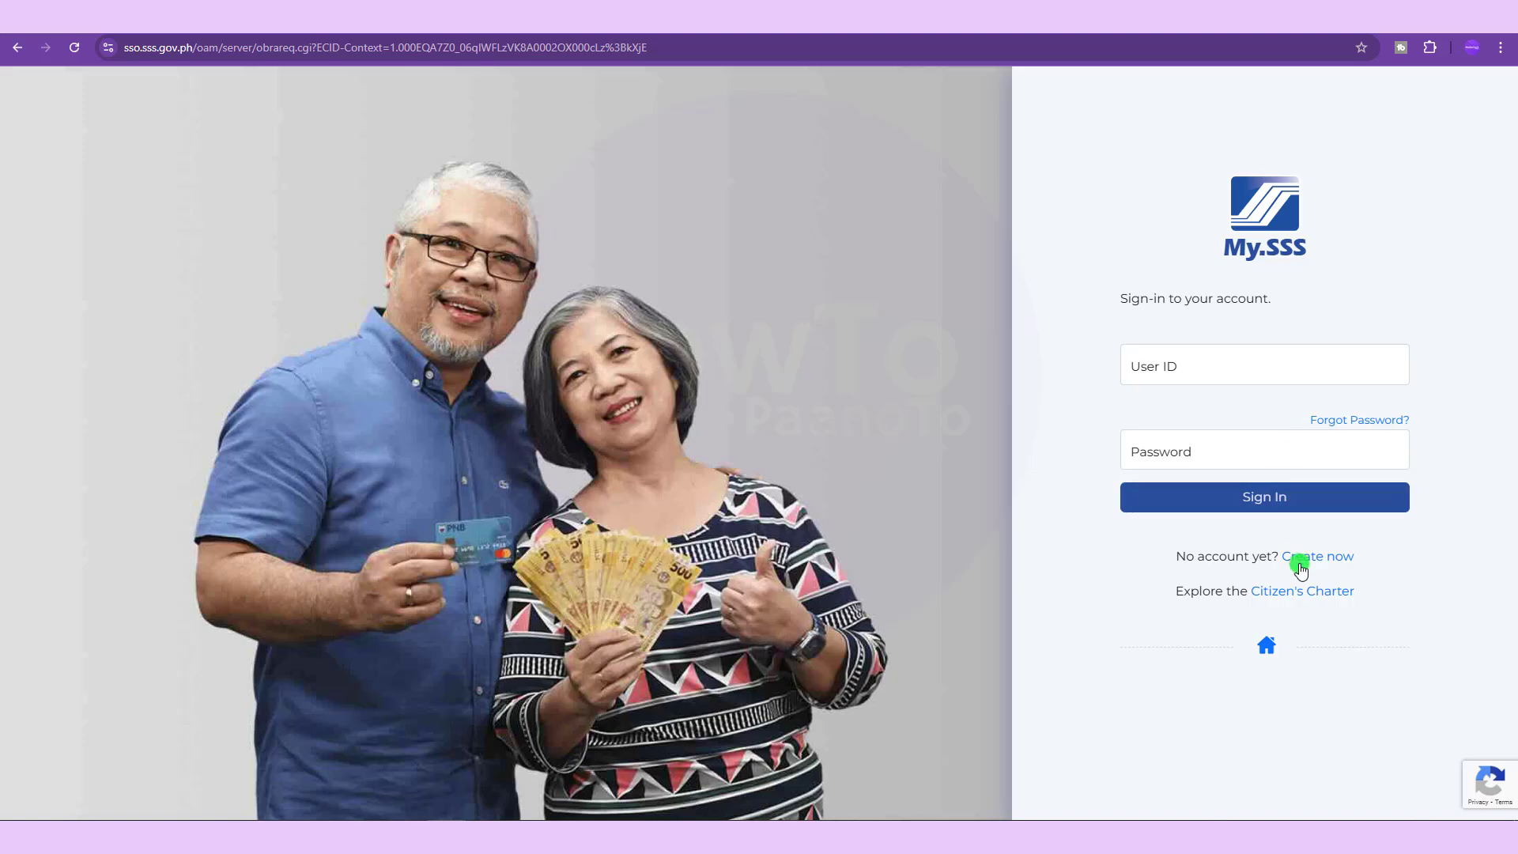
{"action": "left_click", "coordinate": [1306, 557]}
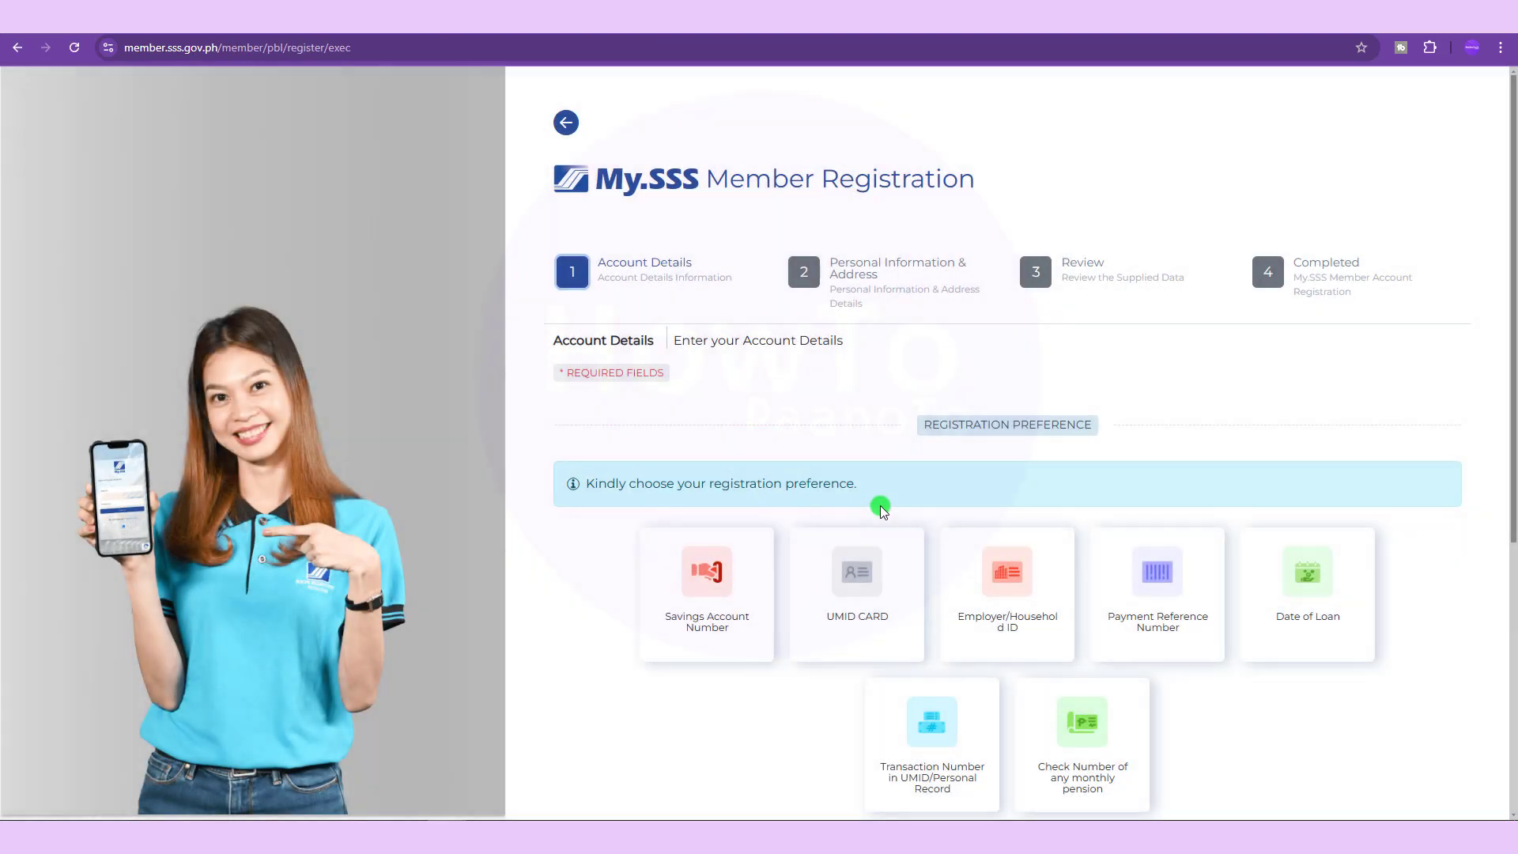
Pick the Savings Account Number card under Registration Preference.
{"action": "scroll", "coordinate": [857, 577], "scroll_direction": "down", "scroll_amount": 5}
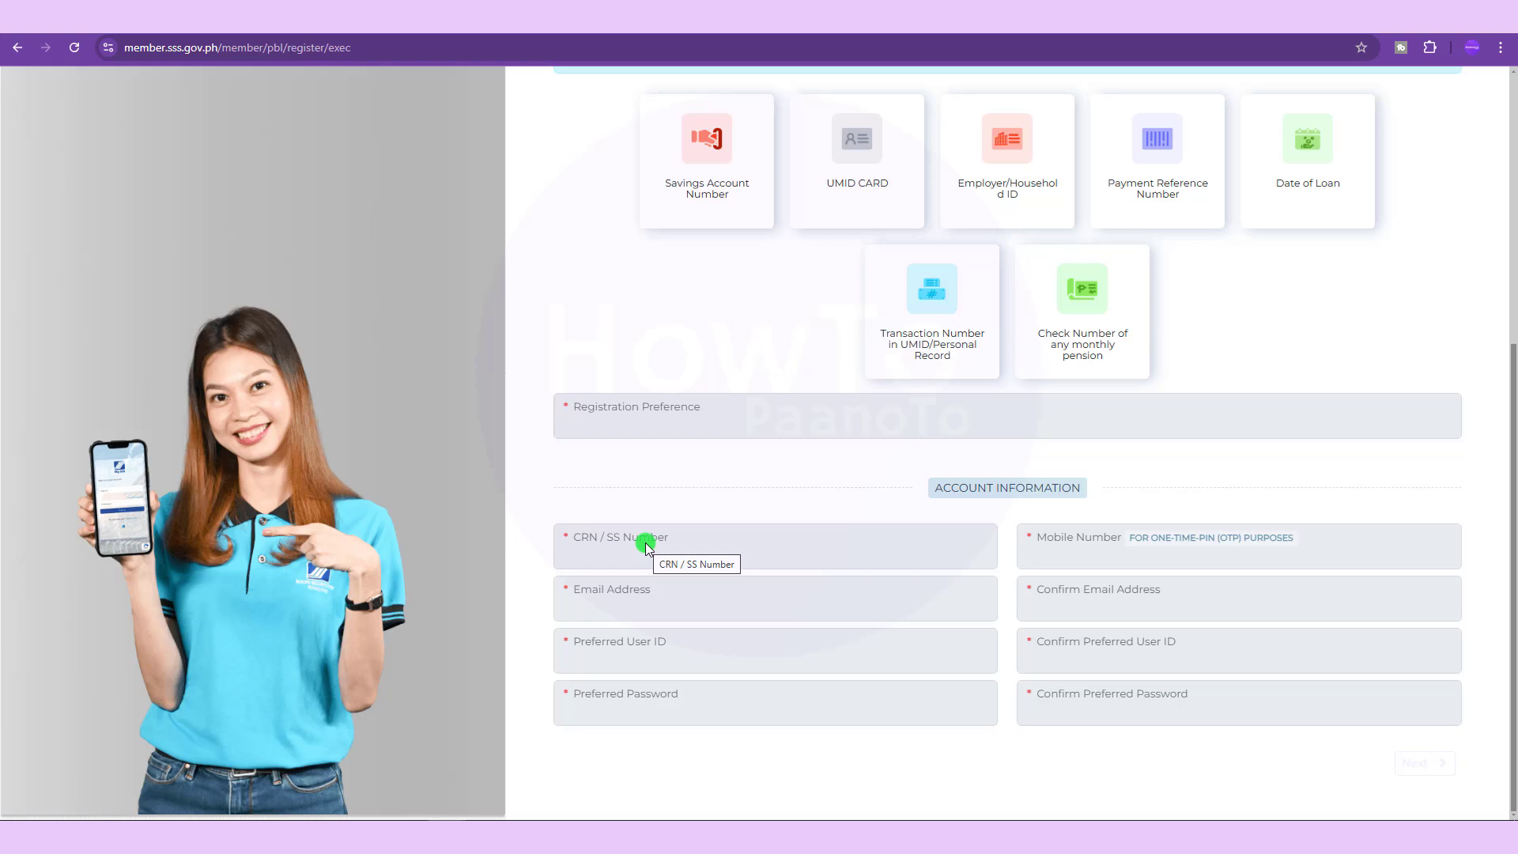
{"action": "scroll", "coordinate": [645, 545], "scroll_direction": "up", "scroll_amount": 2}
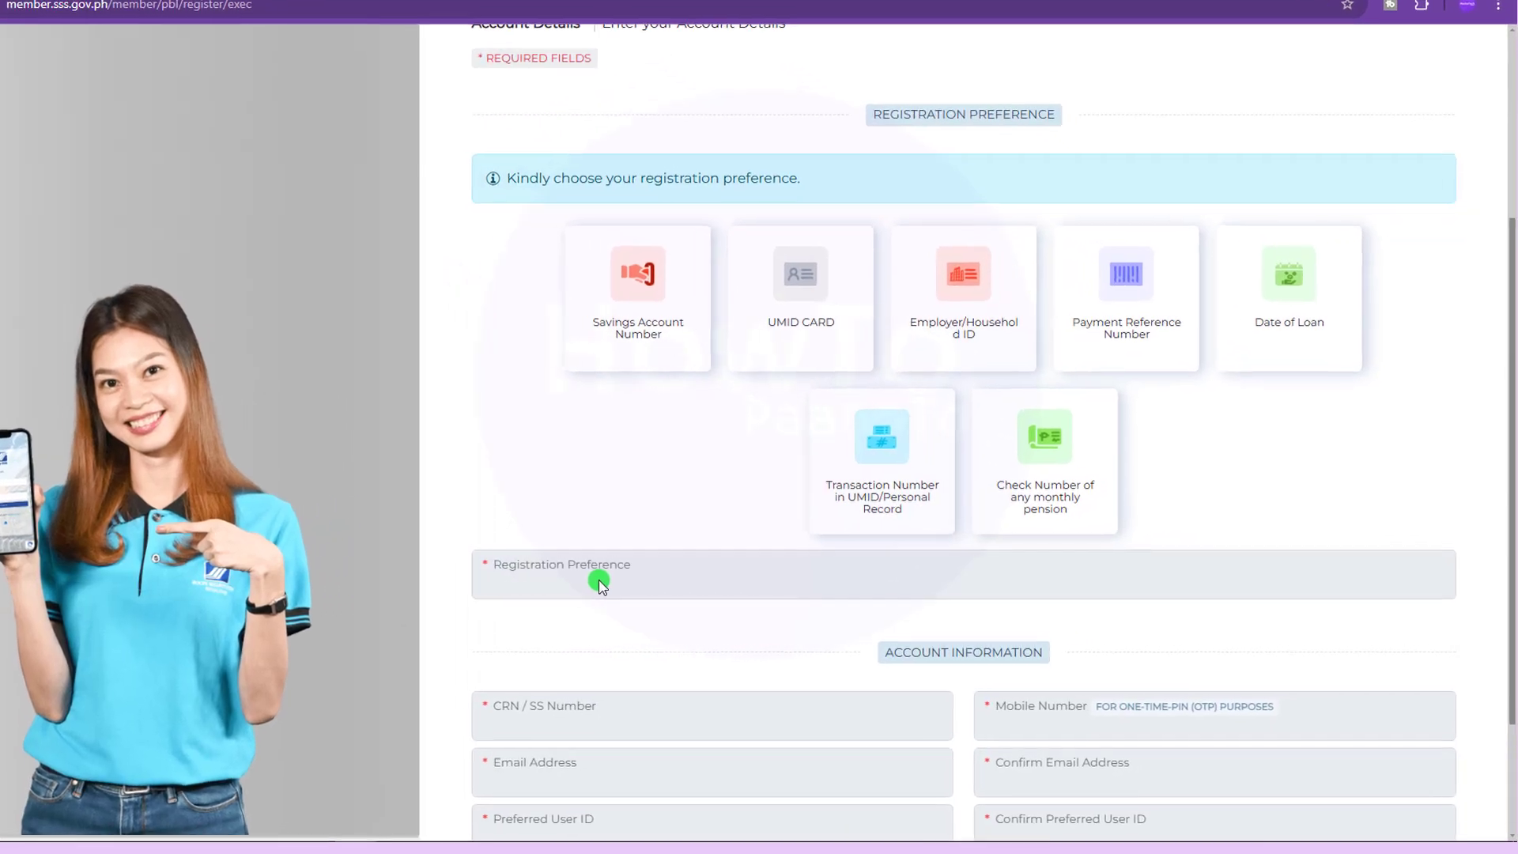
{"action": "left_click", "coordinate": [598, 339]}
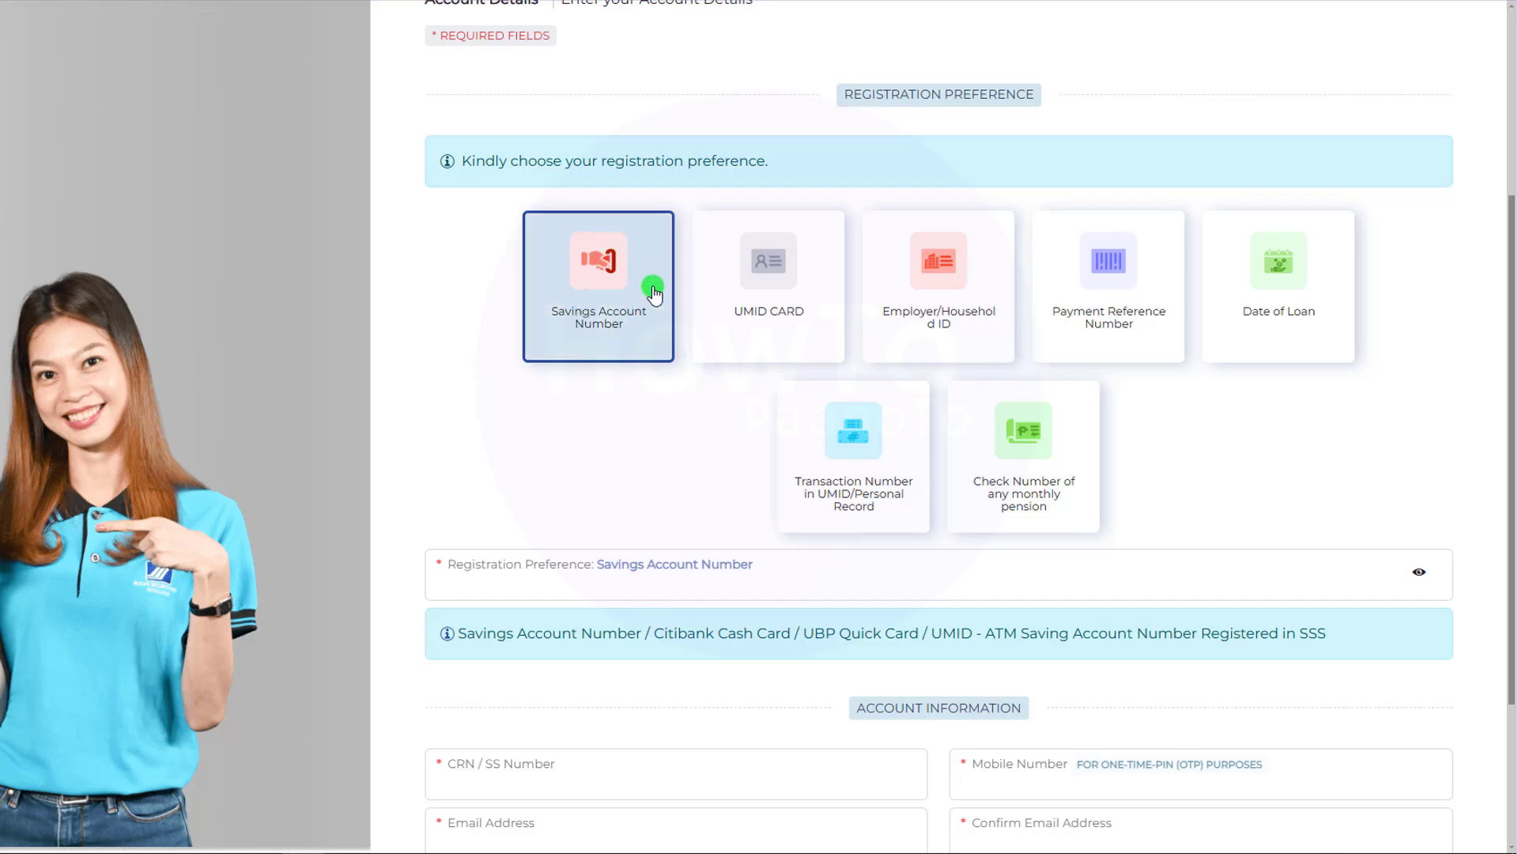
Try the UMID CARD option with a revealed PIN, then pick Employer/Household ID instead.
{"action": "left_click", "coordinate": [742, 320]}
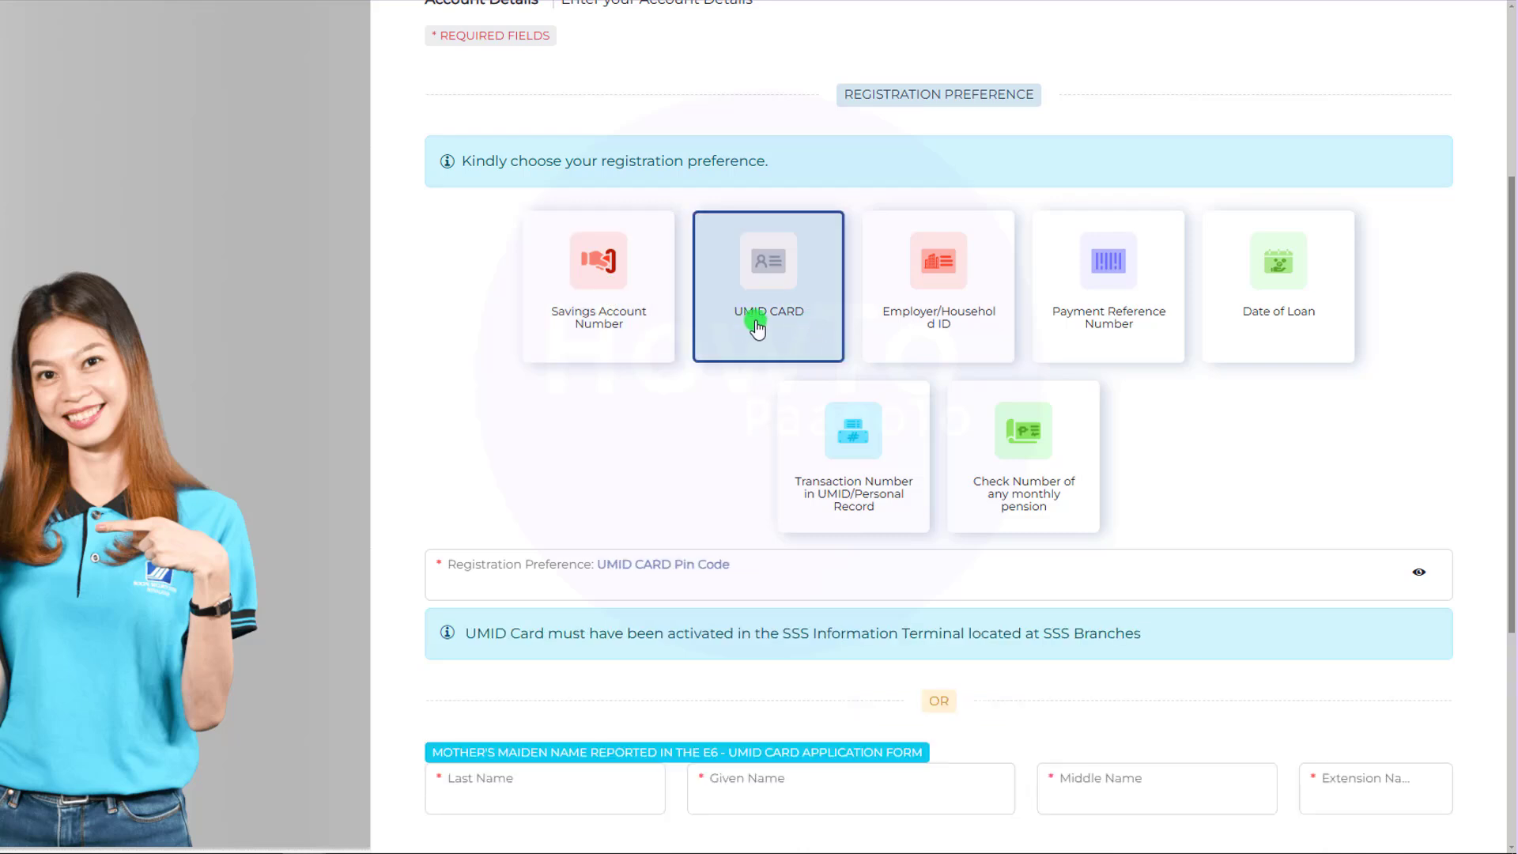
{"action": "left_click", "coordinate": [656, 585]}
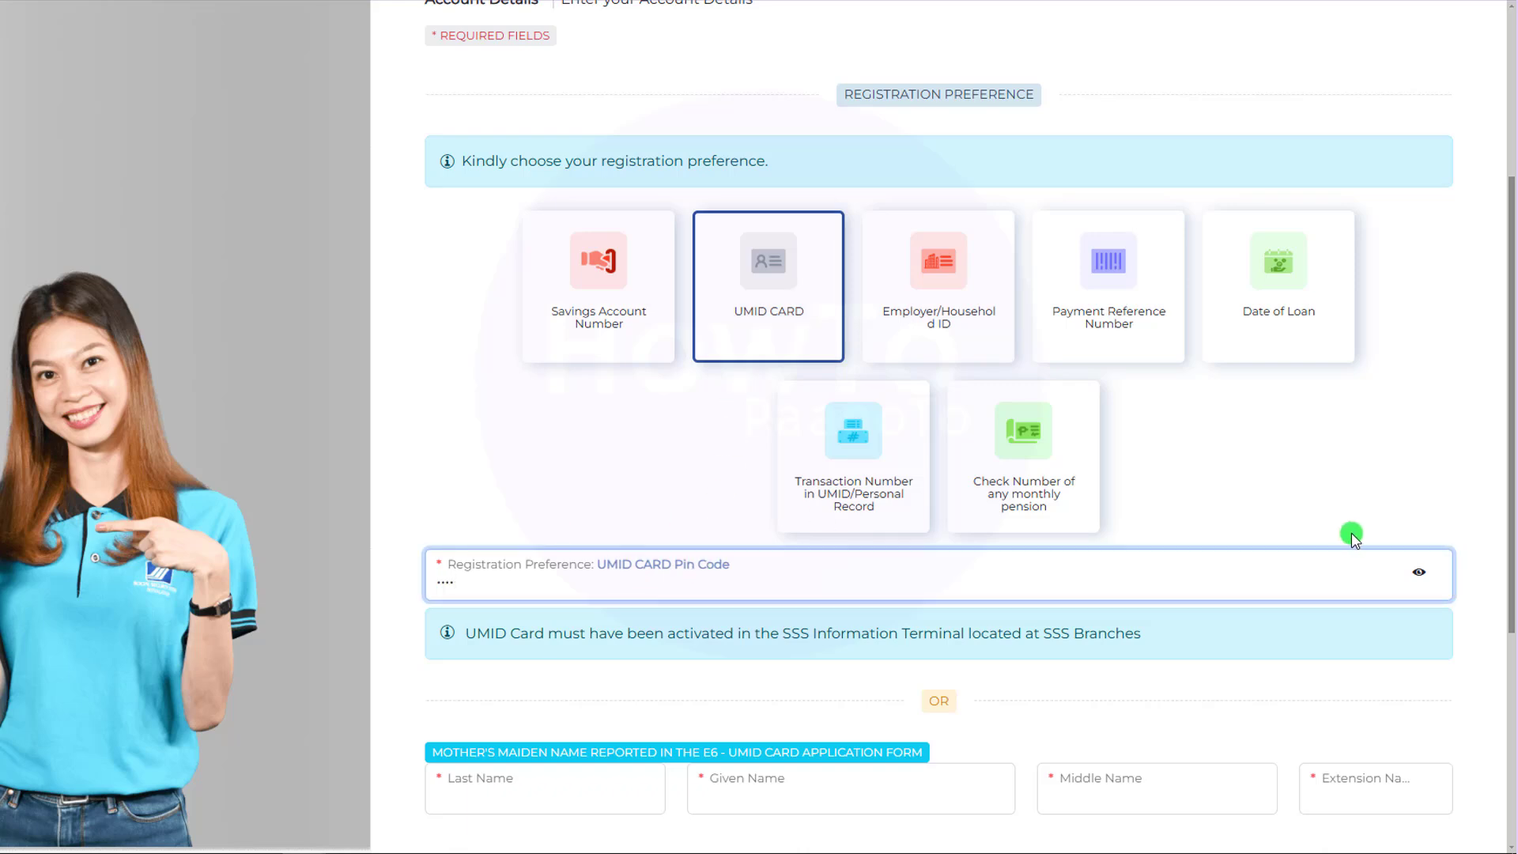
{"action": "left_click", "coordinate": [1419, 572]}
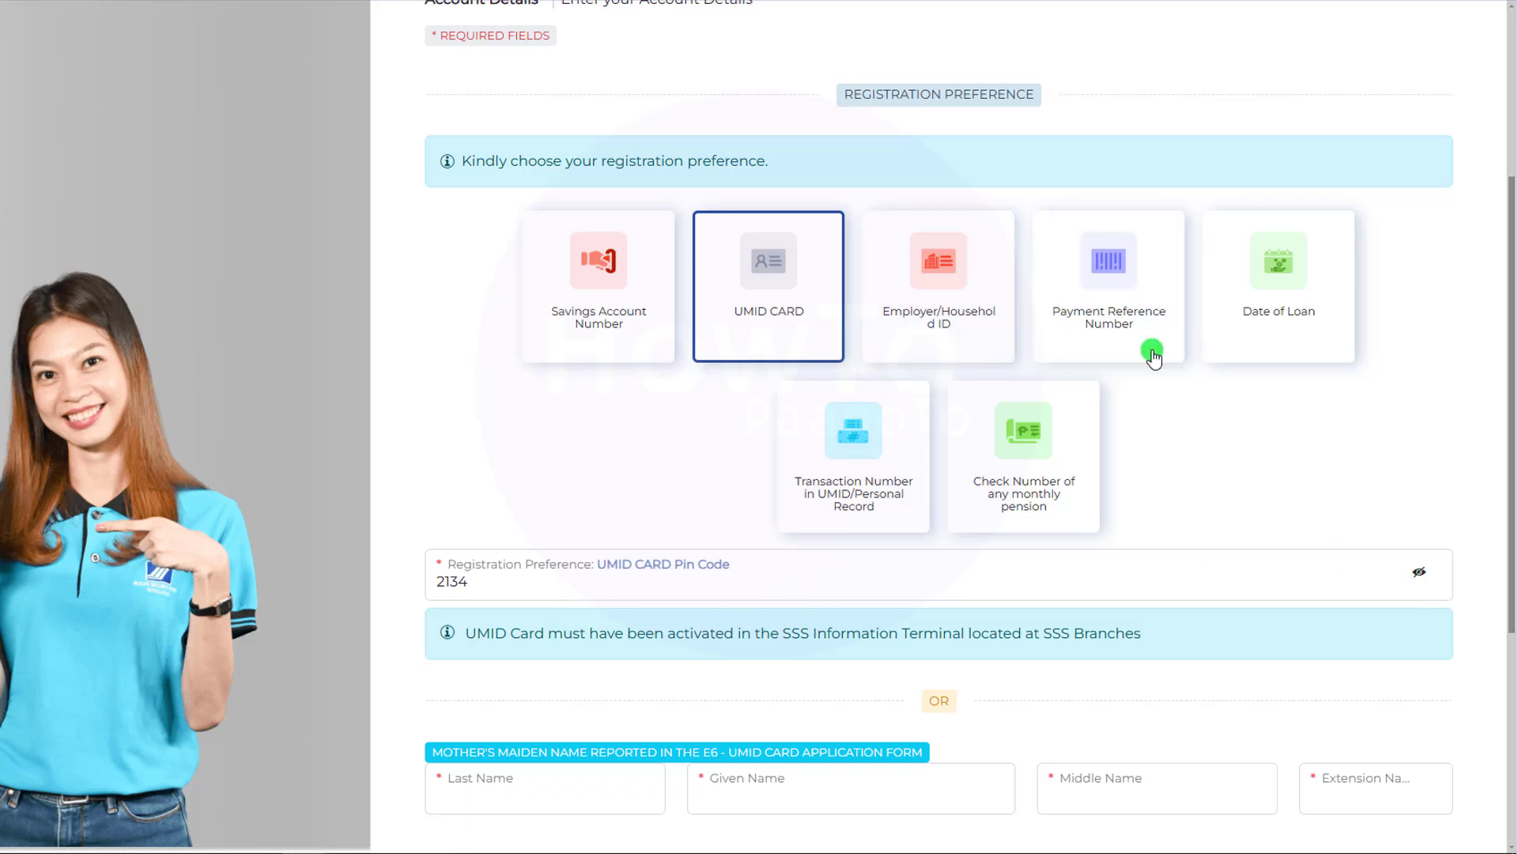
{"action": "left_click", "coordinate": [948, 340]}
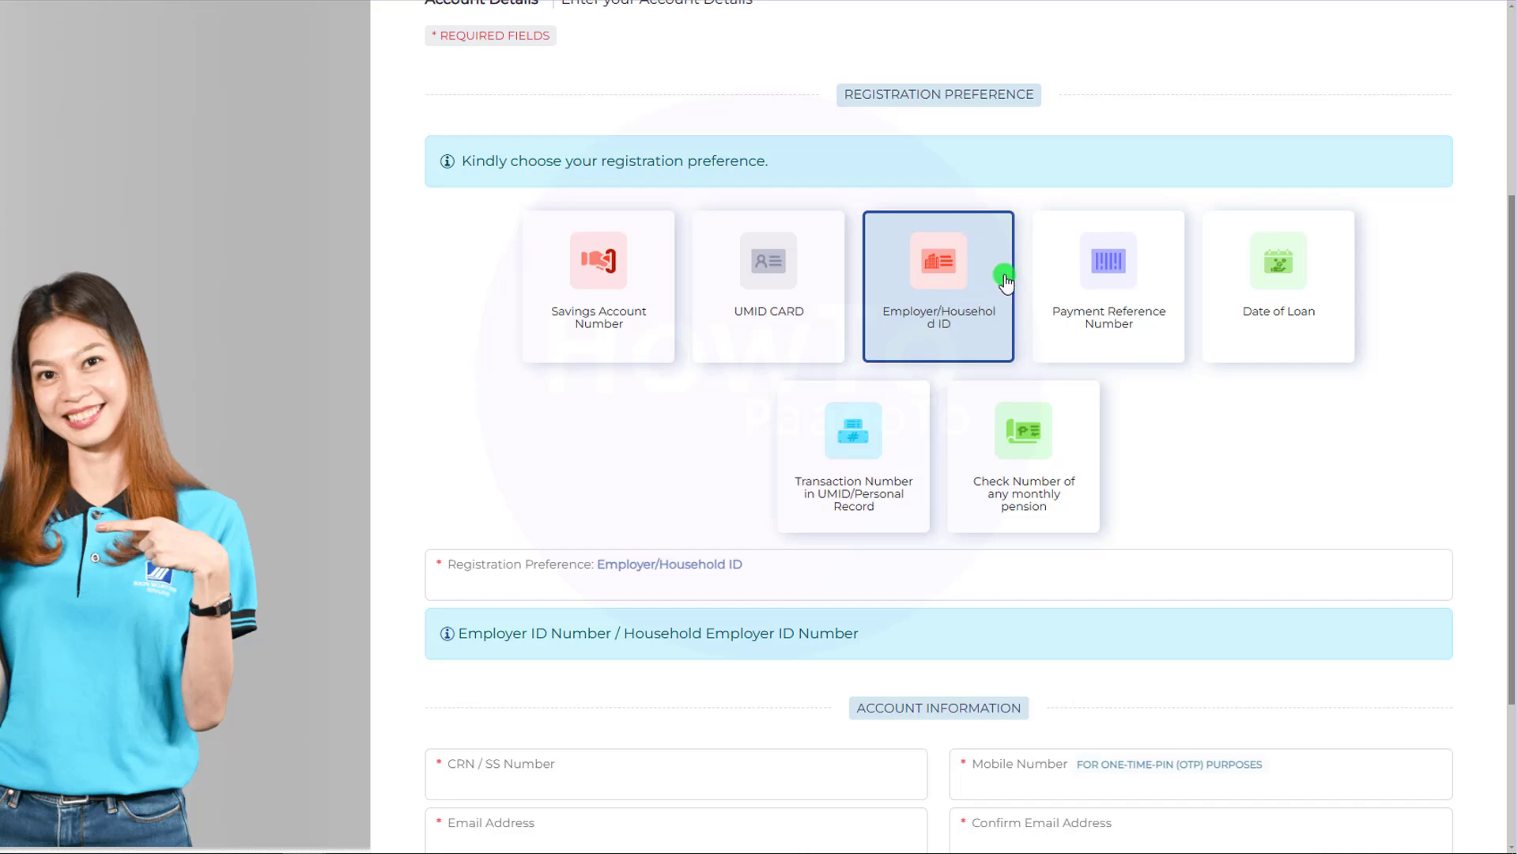
Pick the Payment Reference Number card and look over its requirements.
{"action": "left_click", "coordinate": [1087, 333]}
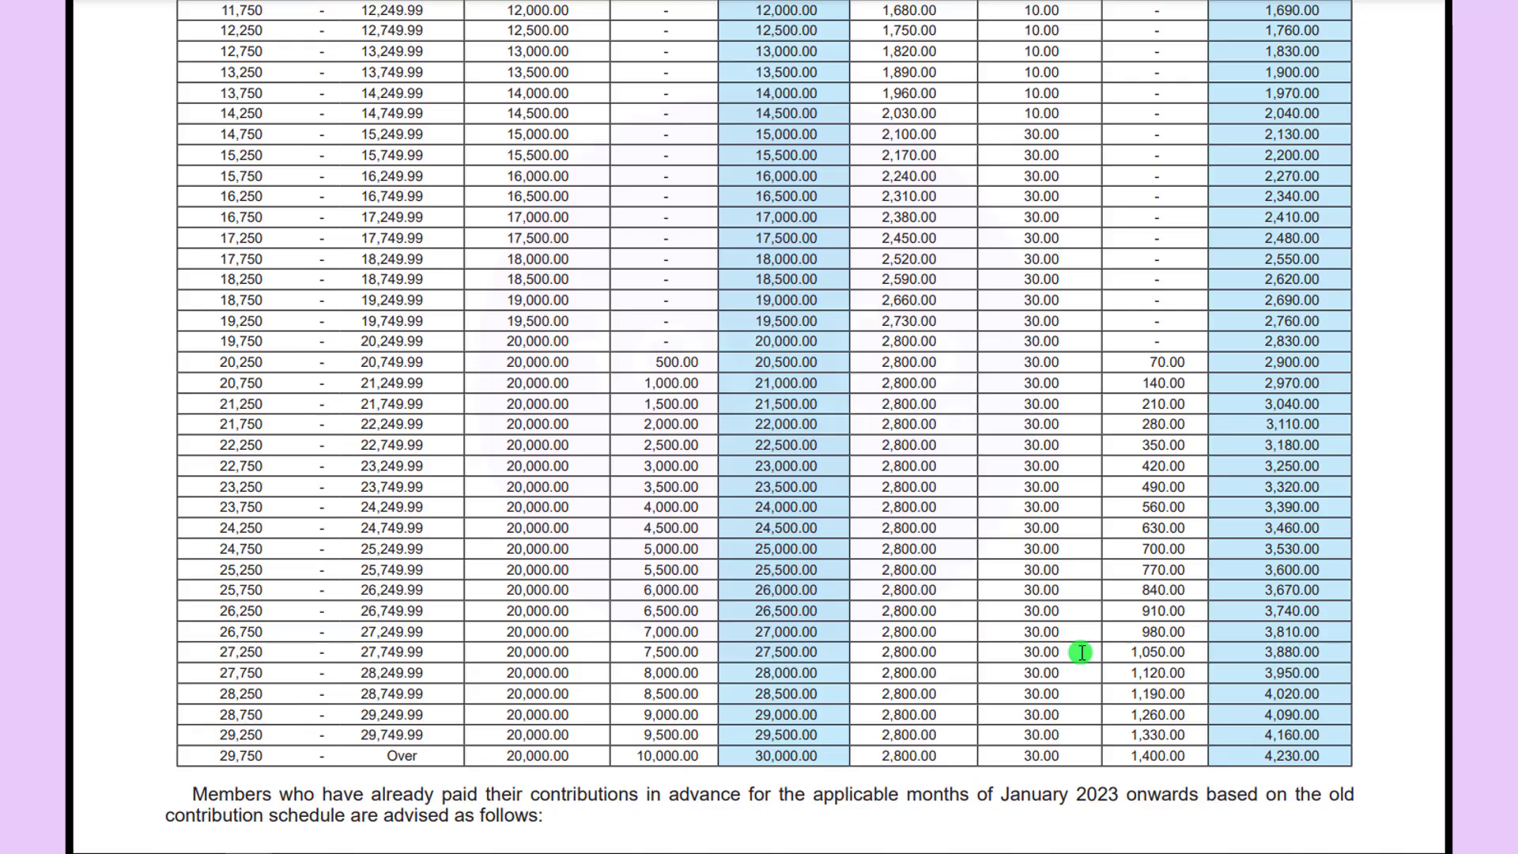
{"action": "scroll", "coordinate": [1080, 653], "scroll_direction": "up", "scroll_amount": 10}
{"action": "scroll", "coordinate": [1016, 582], "scroll_direction": "down", "scroll_amount": 3}
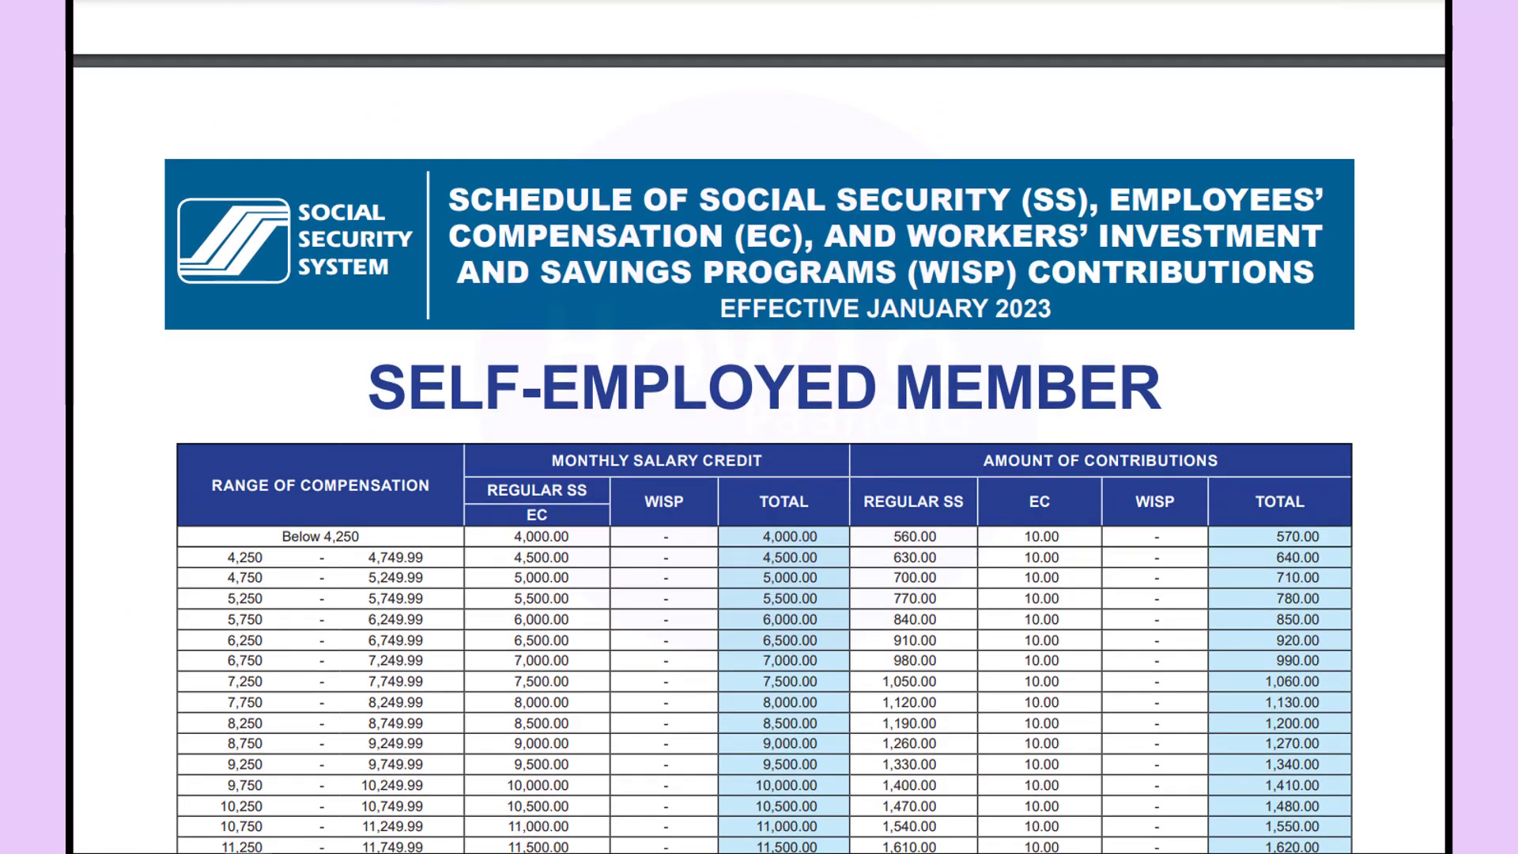
{"action": "scroll", "coordinate": [908, 579], "scroll_direction": "down", "scroll_amount": 15}
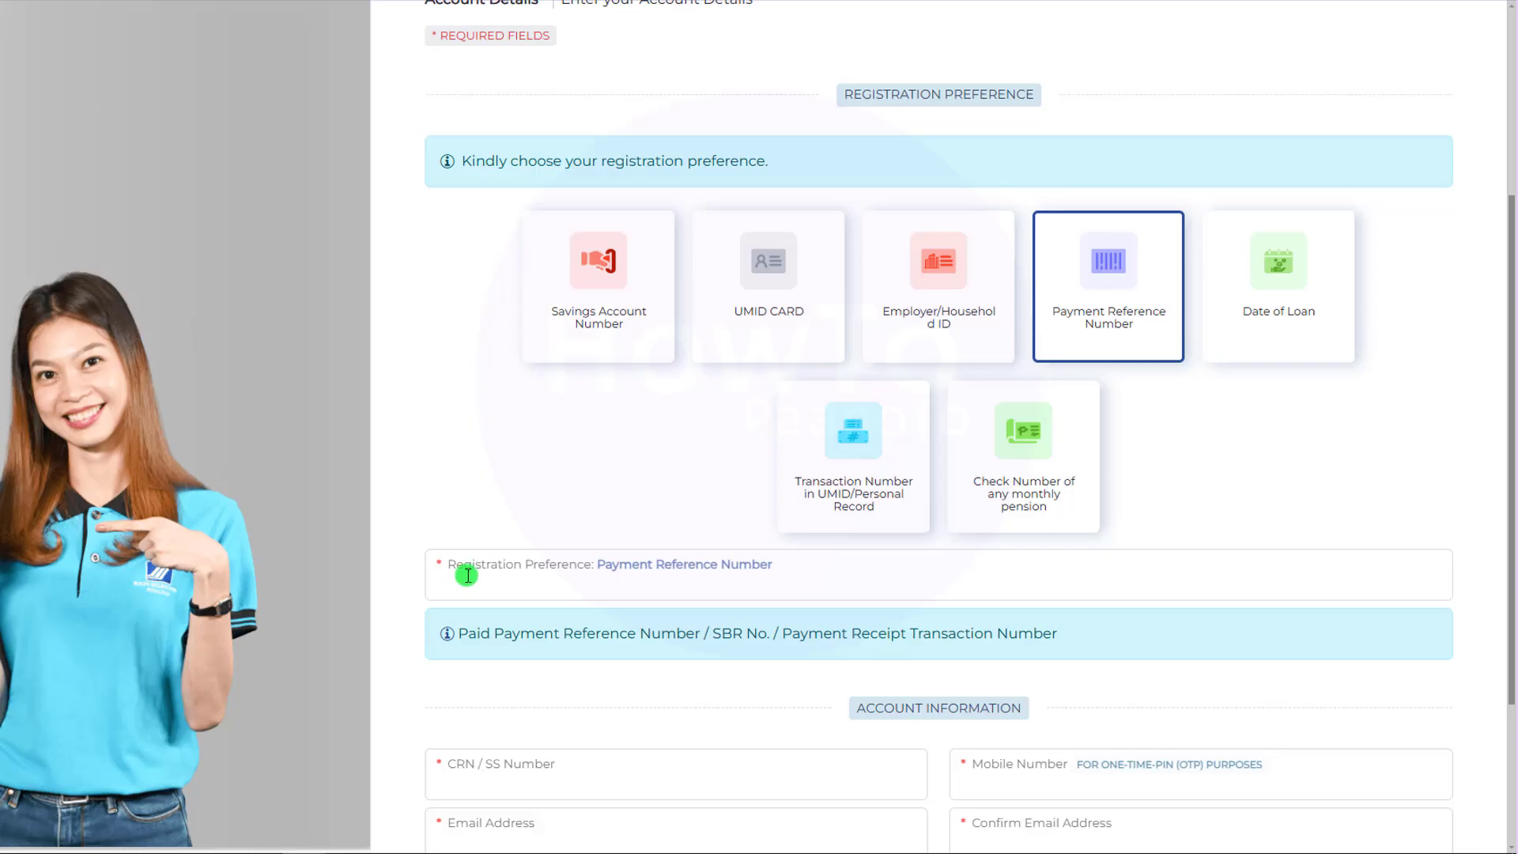
Try the Check Number, Date of Loan and Transaction Number preferences, dismissing the date picker.
{"action": "left_click", "coordinate": [467, 575]}
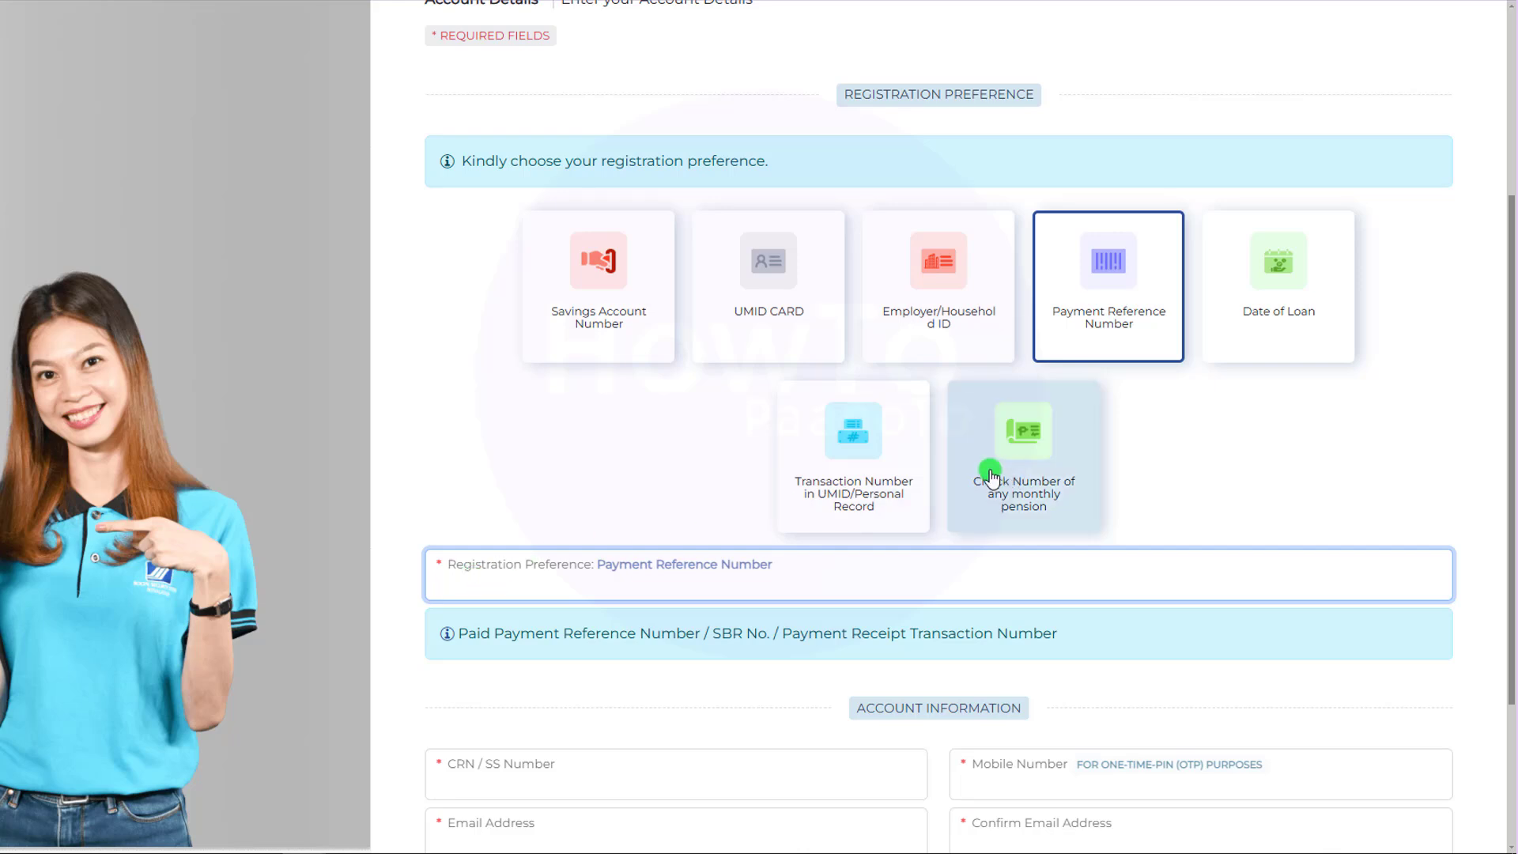
{"action": "left_click", "coordinate": [1042, 515]}
{"action": "left_click", "coordinate": [1291, 320]}
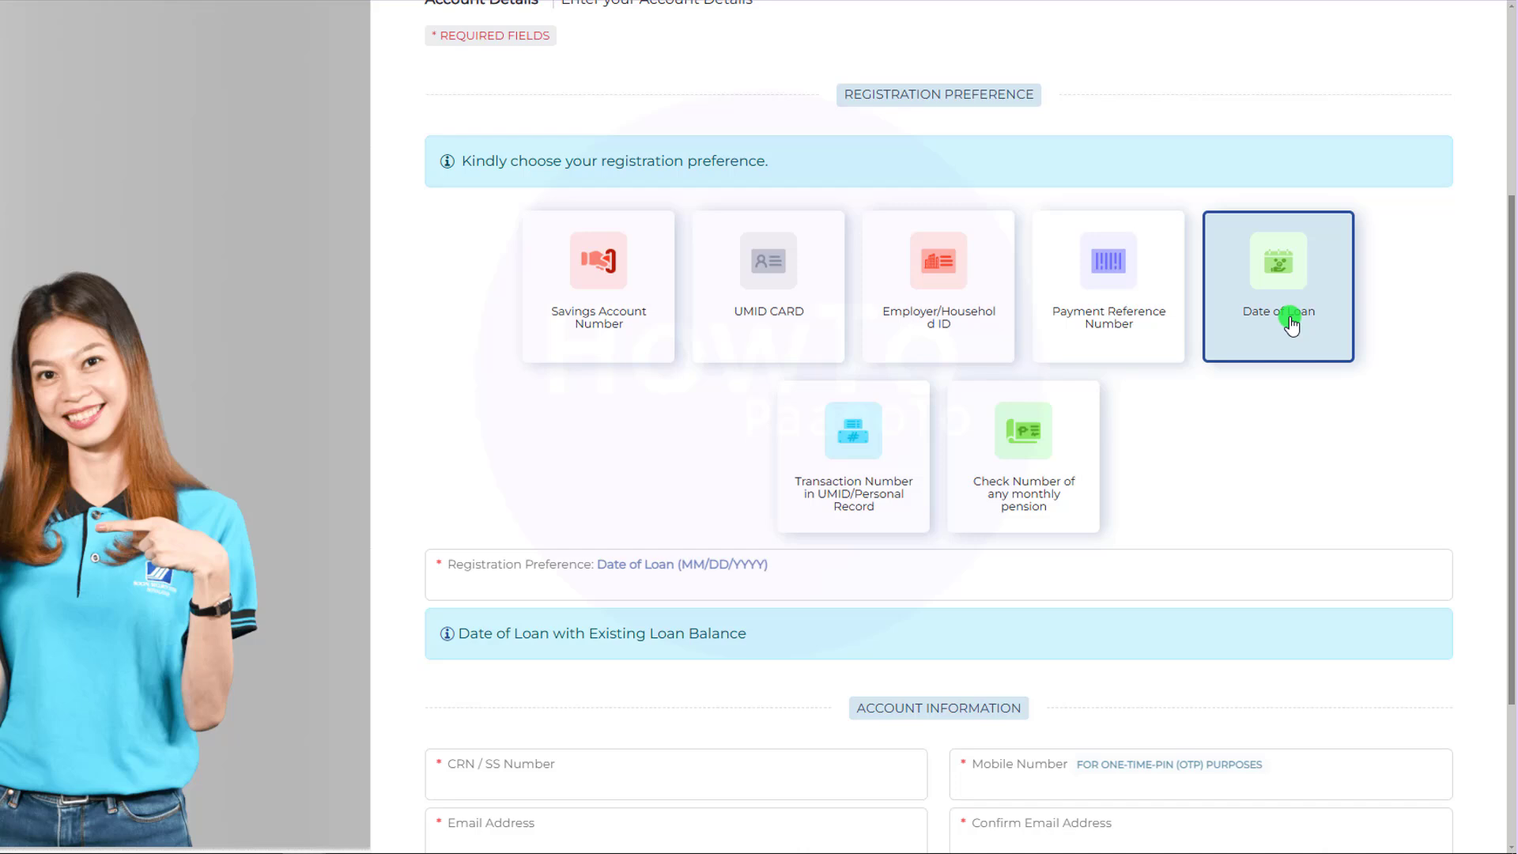
{"action": "left_click", "coordinate": [854, 507]}
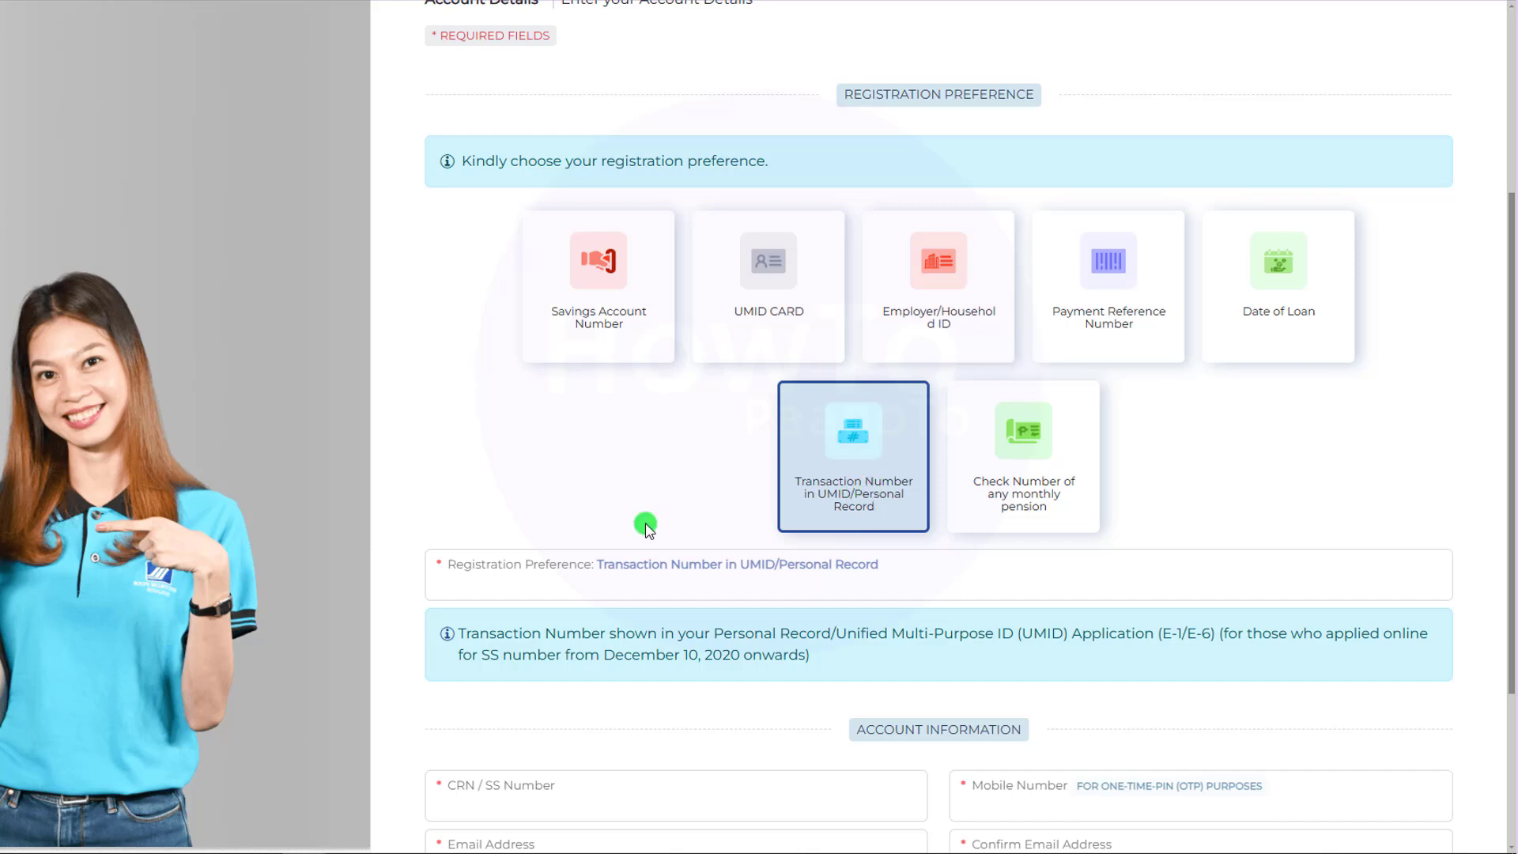
{"action": "left_click", "coordinate": [504, 590]}
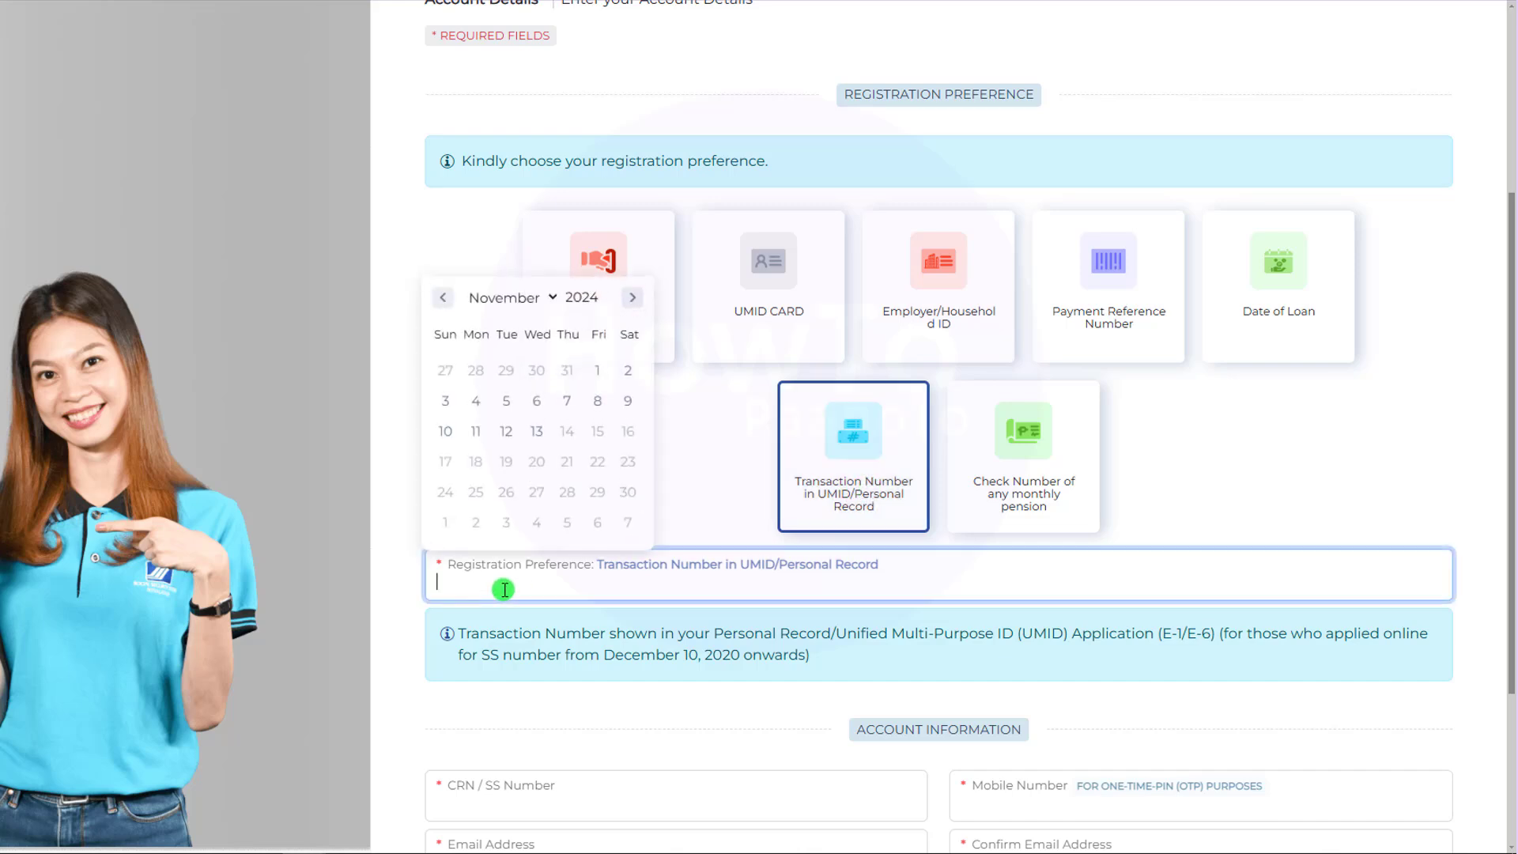
{"action": "left_click", "coordinate": [705, 498]}
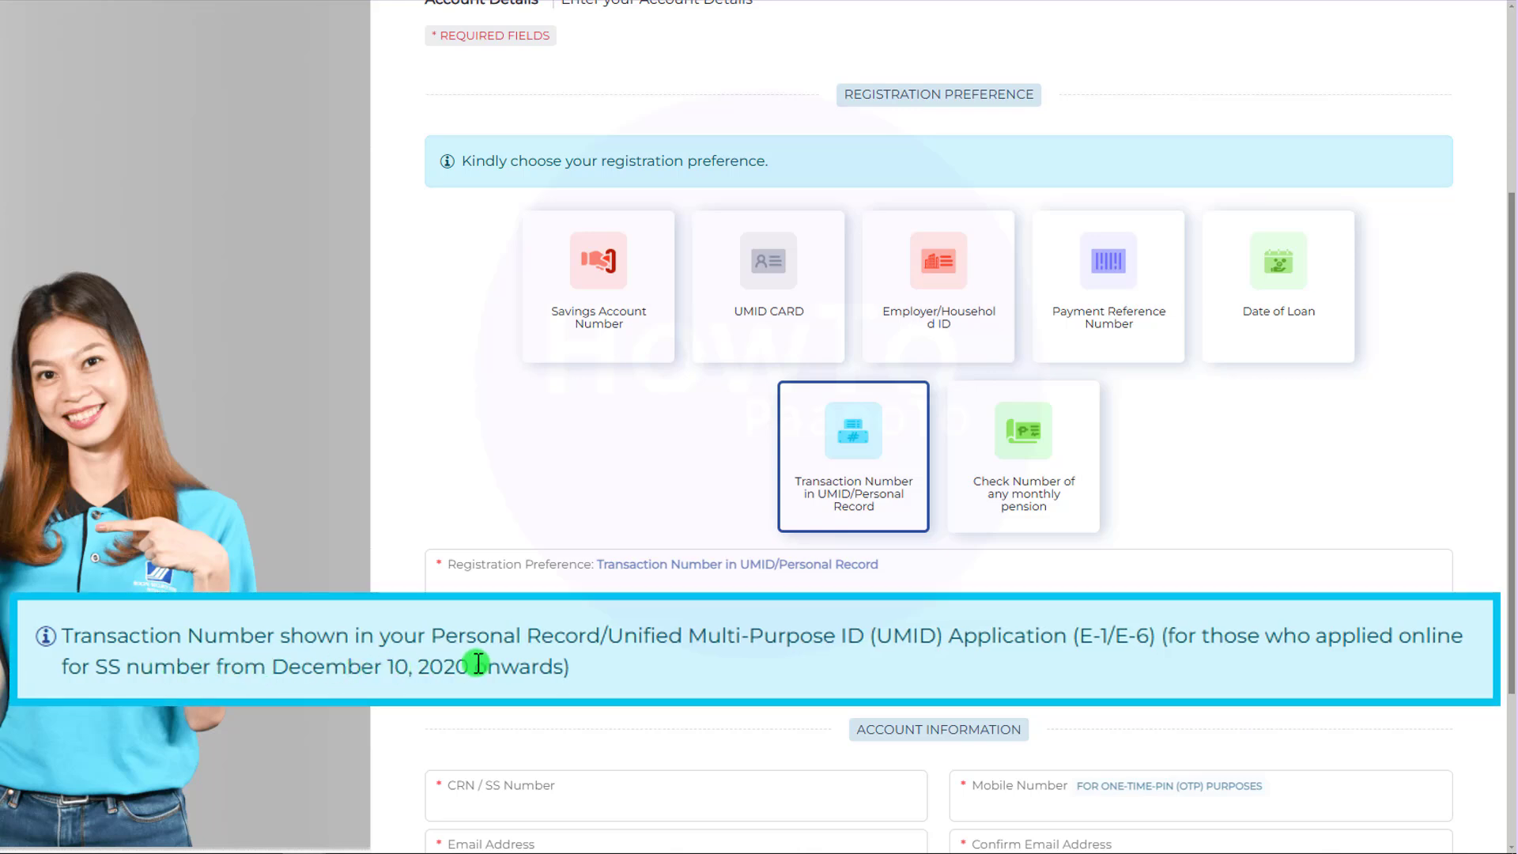
Cycle through the remaining preference cards and settle on Payment Reference Number.
{"action": "left_click", "coordinate": [598, 300]}
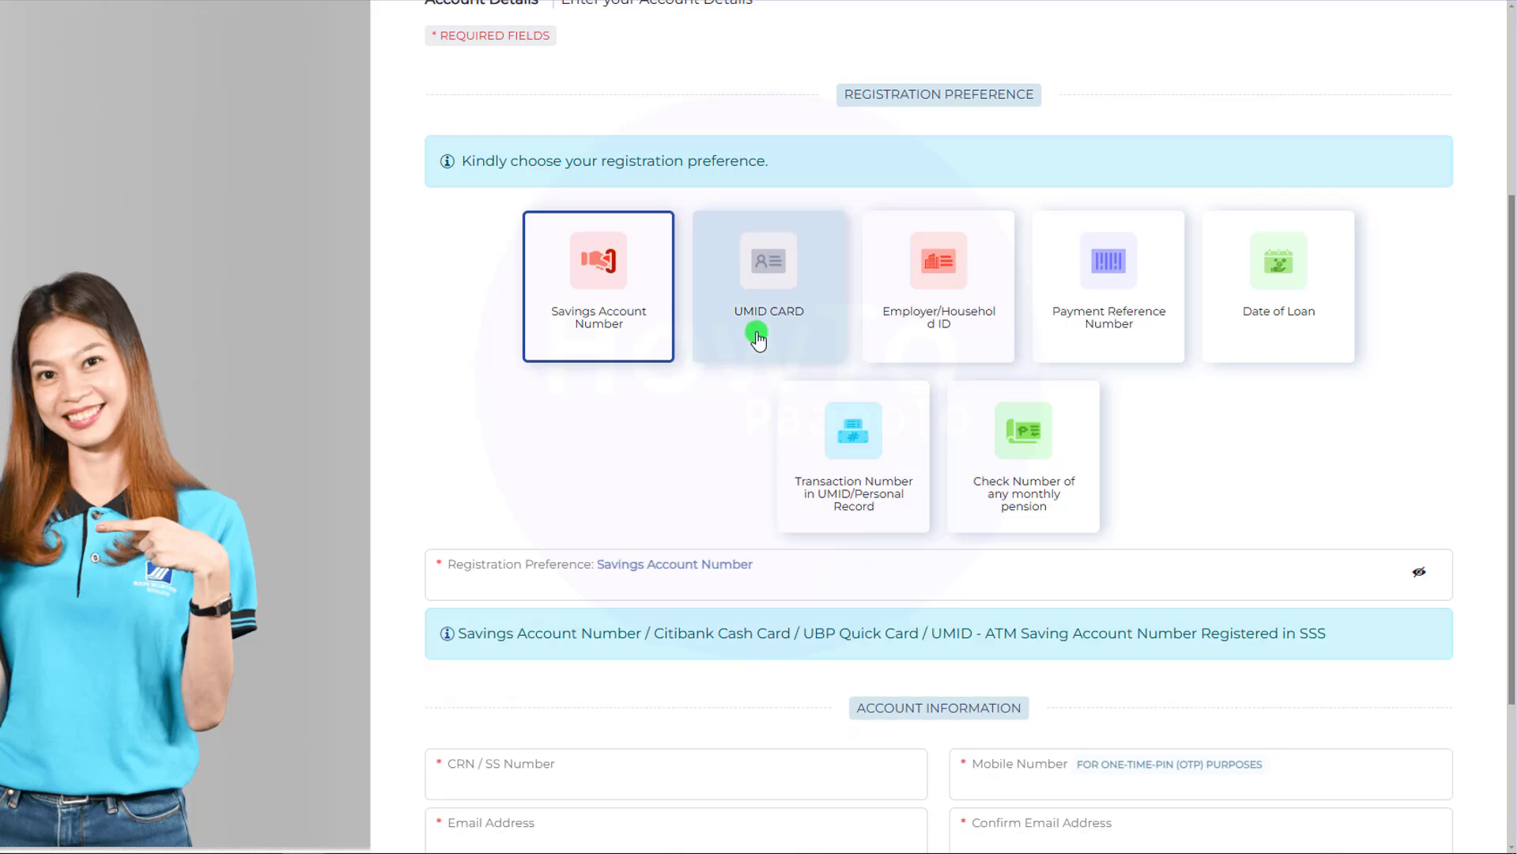
{"action": "left_click", "coordinate": [757, 339]}
{"action": "left_click", "coordinate": [1108, 329]}
{"action": "left_click", "coordinate": [1278, 308]}
{"action": "left_click", "coordinate": [817, 495]}
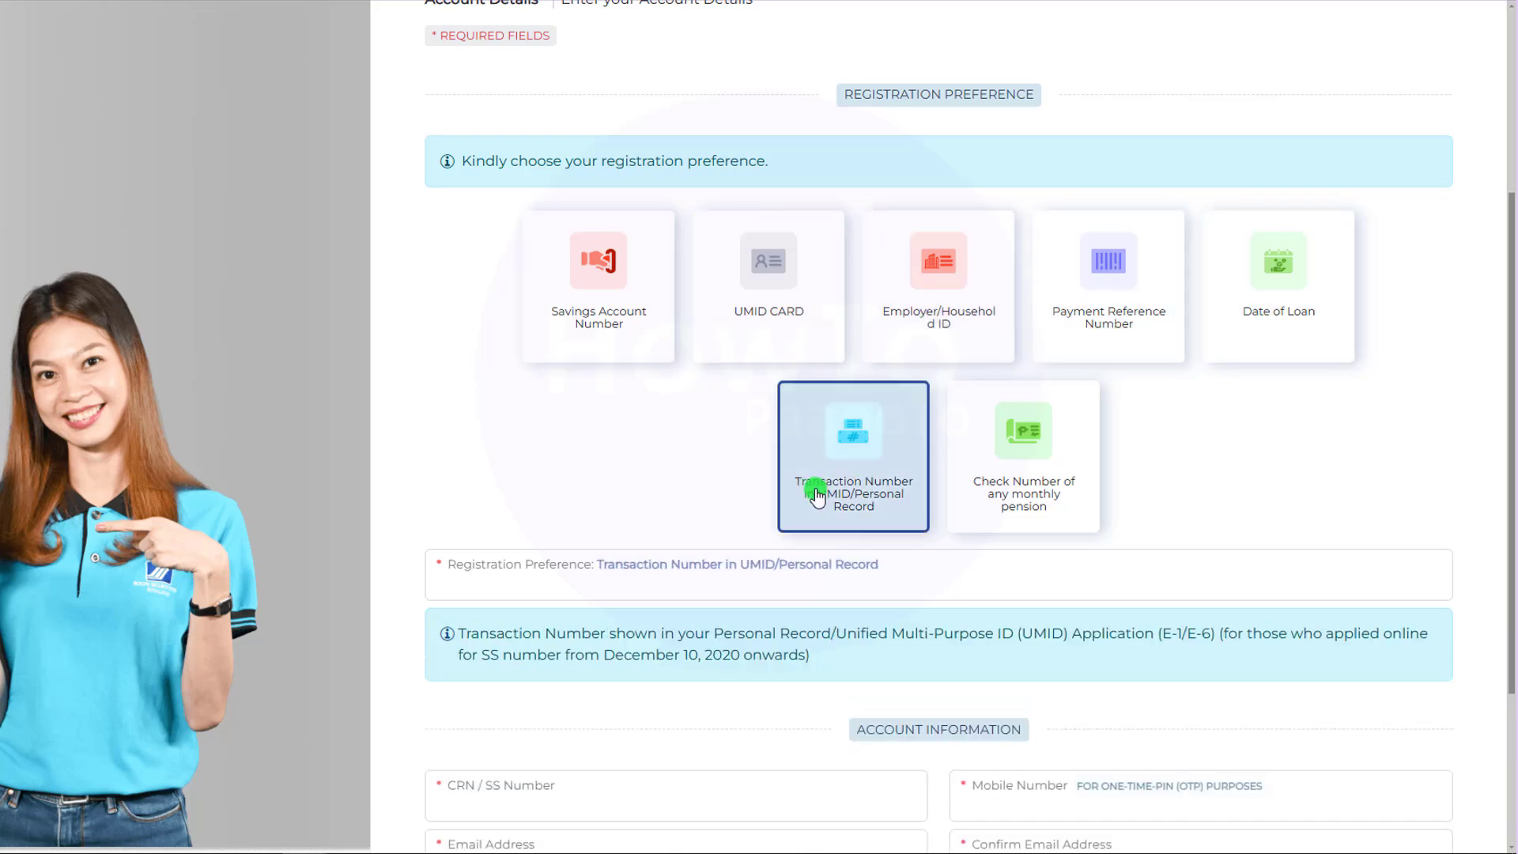
{"action": "left_click", "coordinate": [1028, 498]}
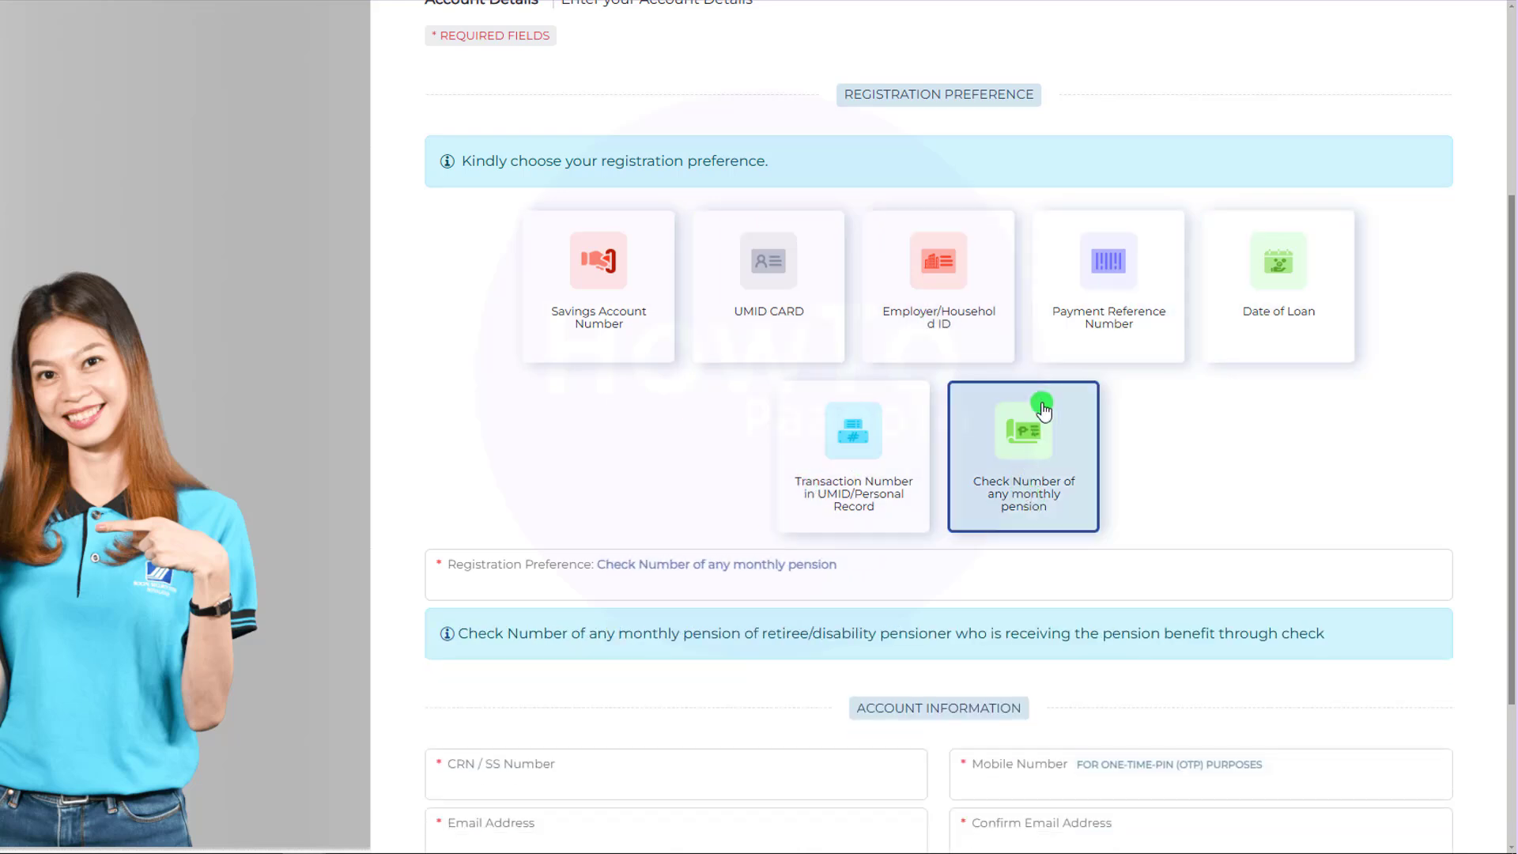
{"action": "left_click", "coordinate": [1103, 333]}
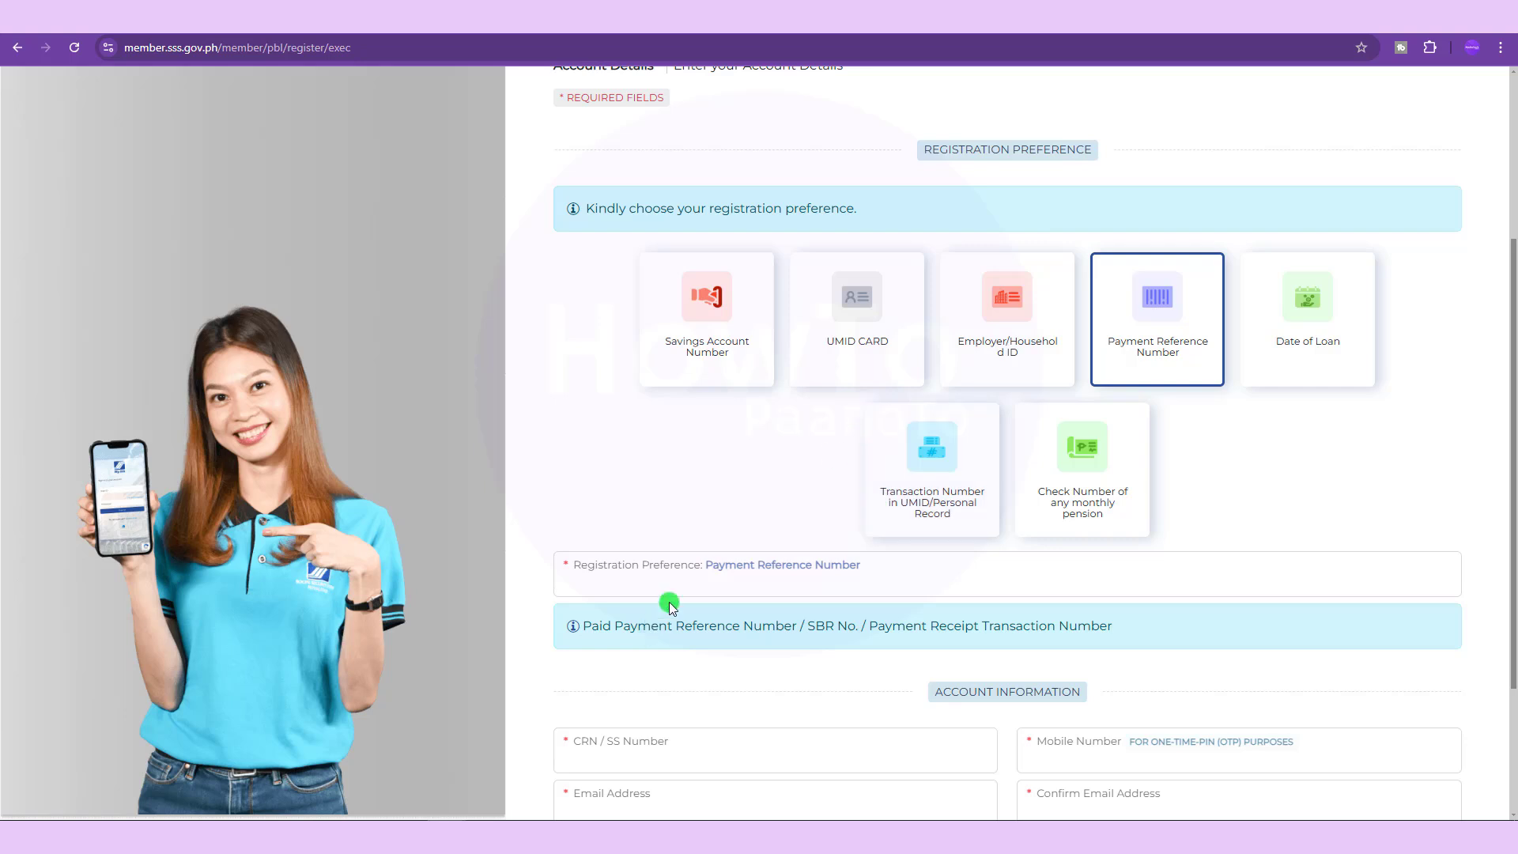
Enter the payment reference number and the CRN/SS number in the registration form.
{"action": "scroll", "coordinate": [775, 430], "scroll_direction": "down", "scroll_amount": 2}
{"action": "left_click", "coordinate": [678, 467]}
{"action": "type", "text": "VB12"}
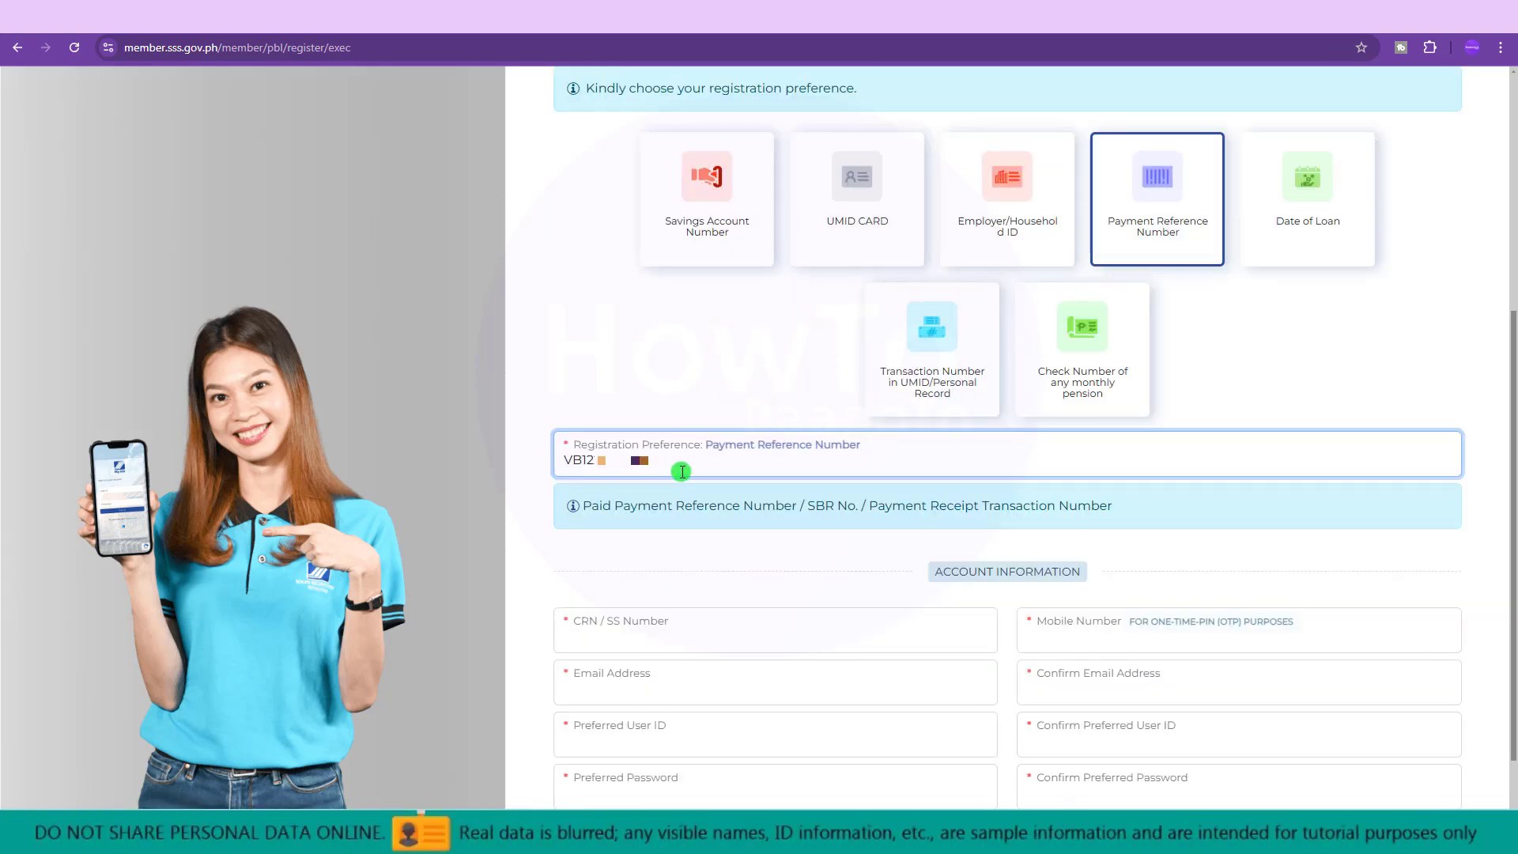
{"action": "scroll", "coordinate": [692, 503], "scroll_direction": "down", "scroll_amount": 1}
{"action": "left_click", "coordinate": [631, 552]}
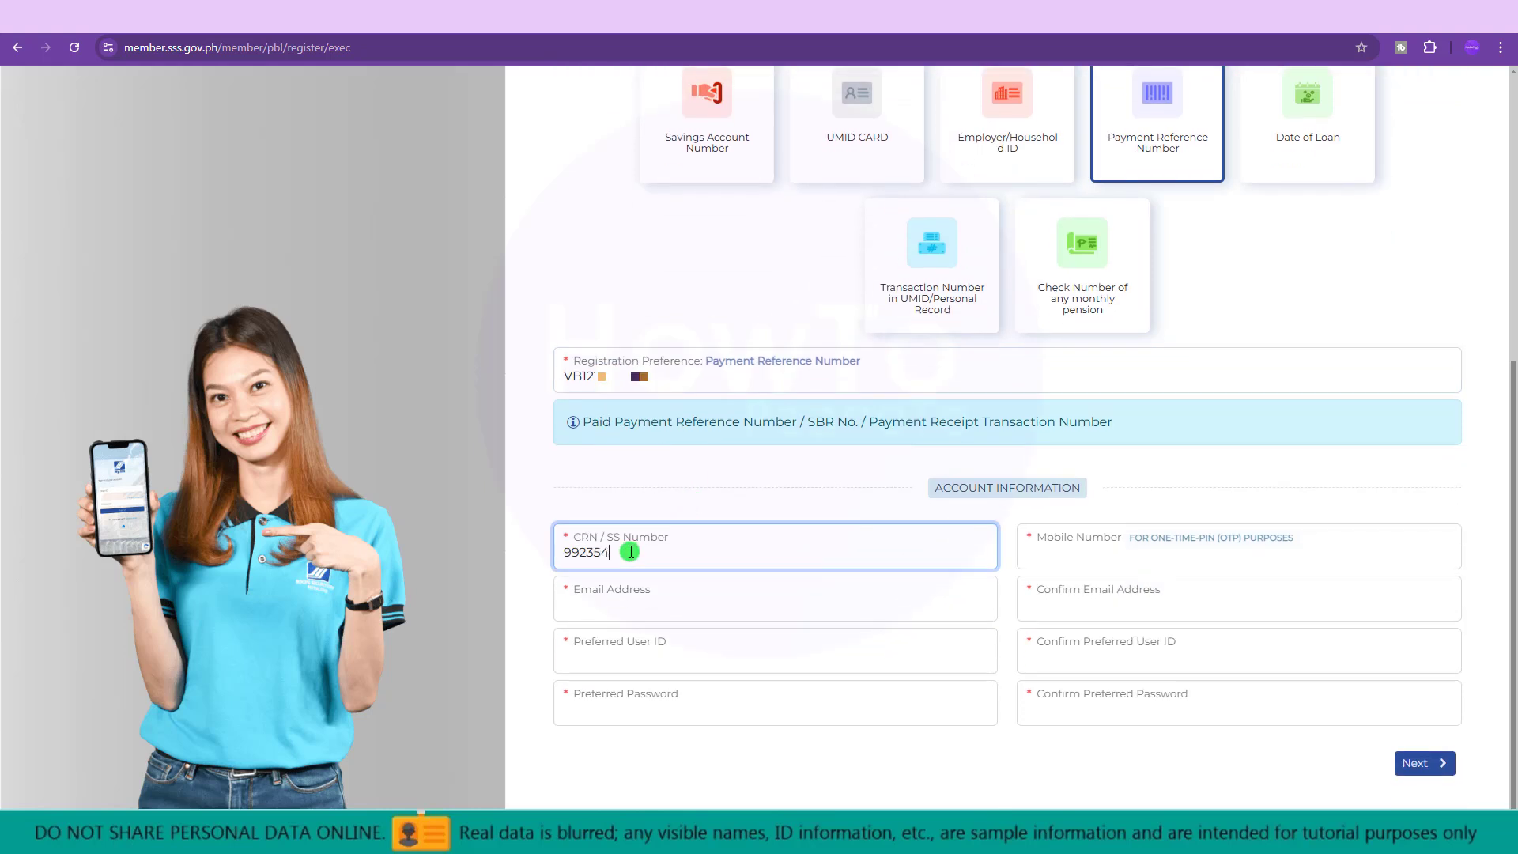
{"action": "left_click", "coordinate": [1060, 561]}
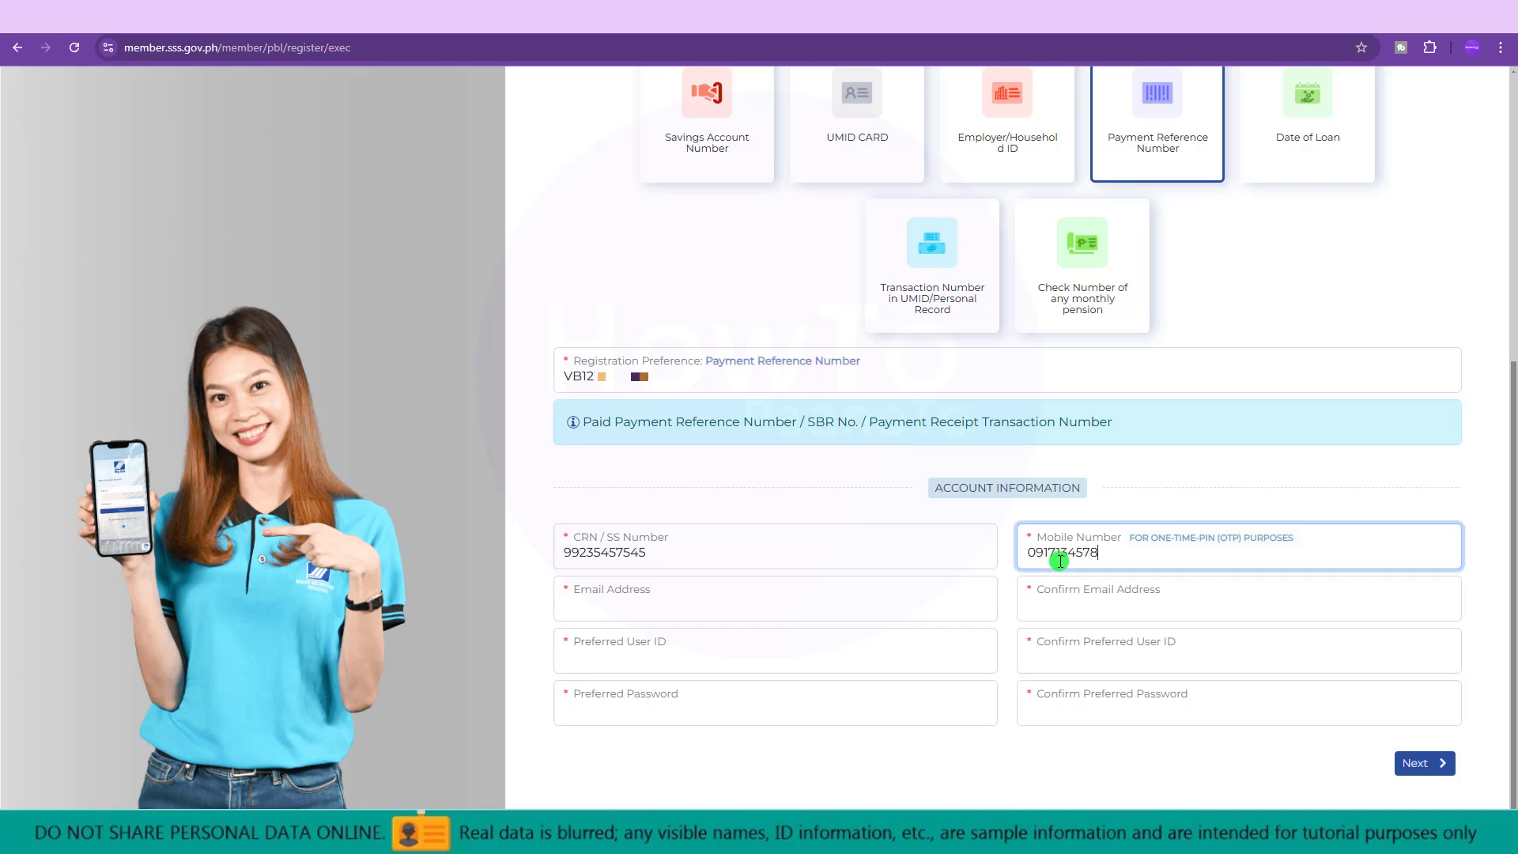
Fill in the e-mail address and copy it into Confirm Email Address.
{"action": "left_click", "coordinate": [667, 600]}
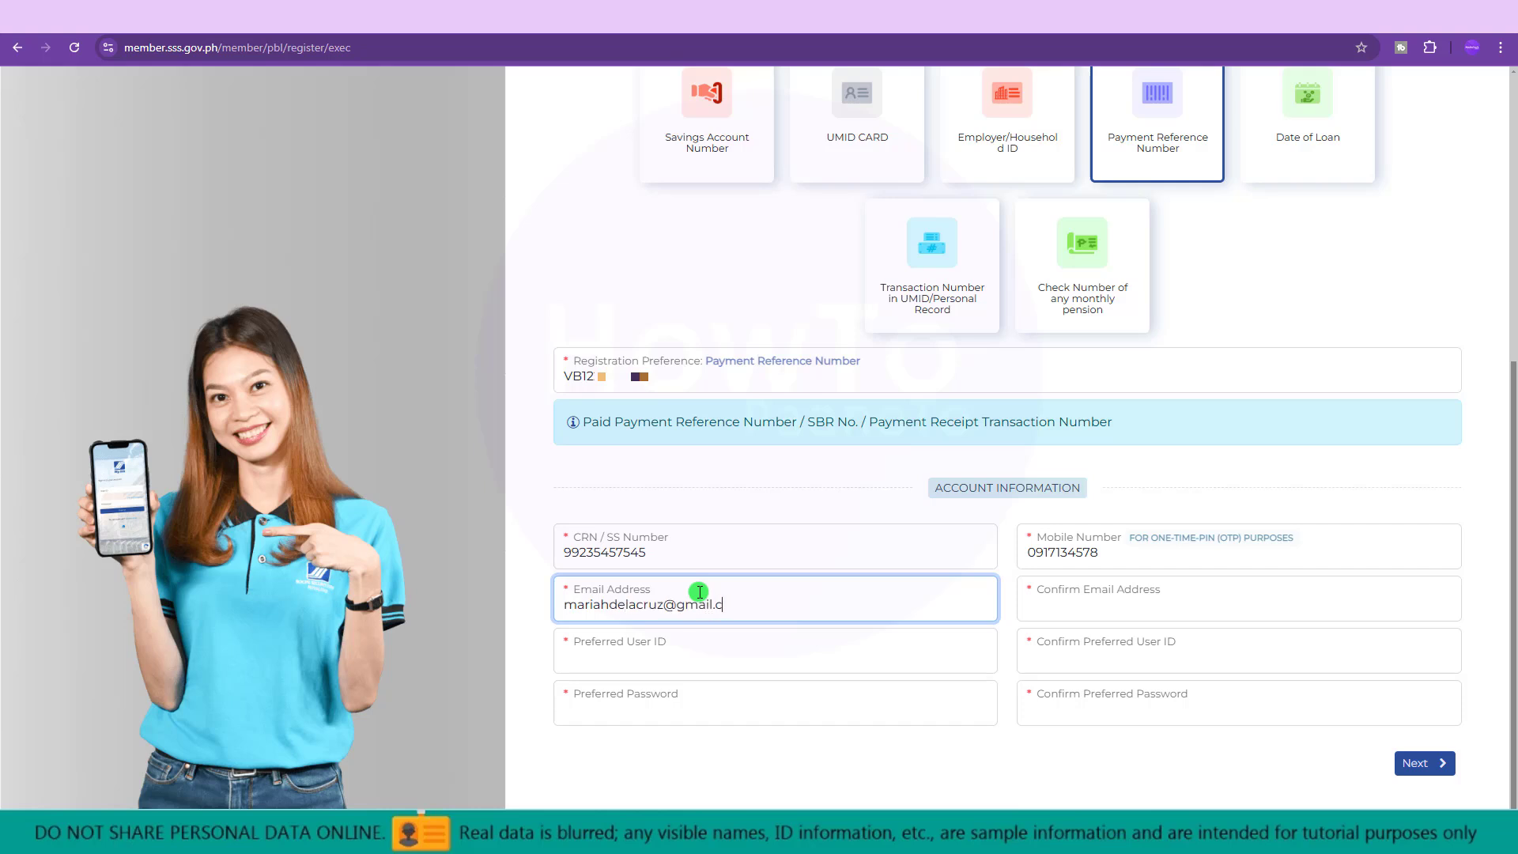
{"action": "key", "text": "ctrl+a"}
{"action": "key", "text": "ctrl+c"}
{"action": "left_click", "coordinate": [1088, 602]}
{"action": "key", "text": "ctrl+v"}
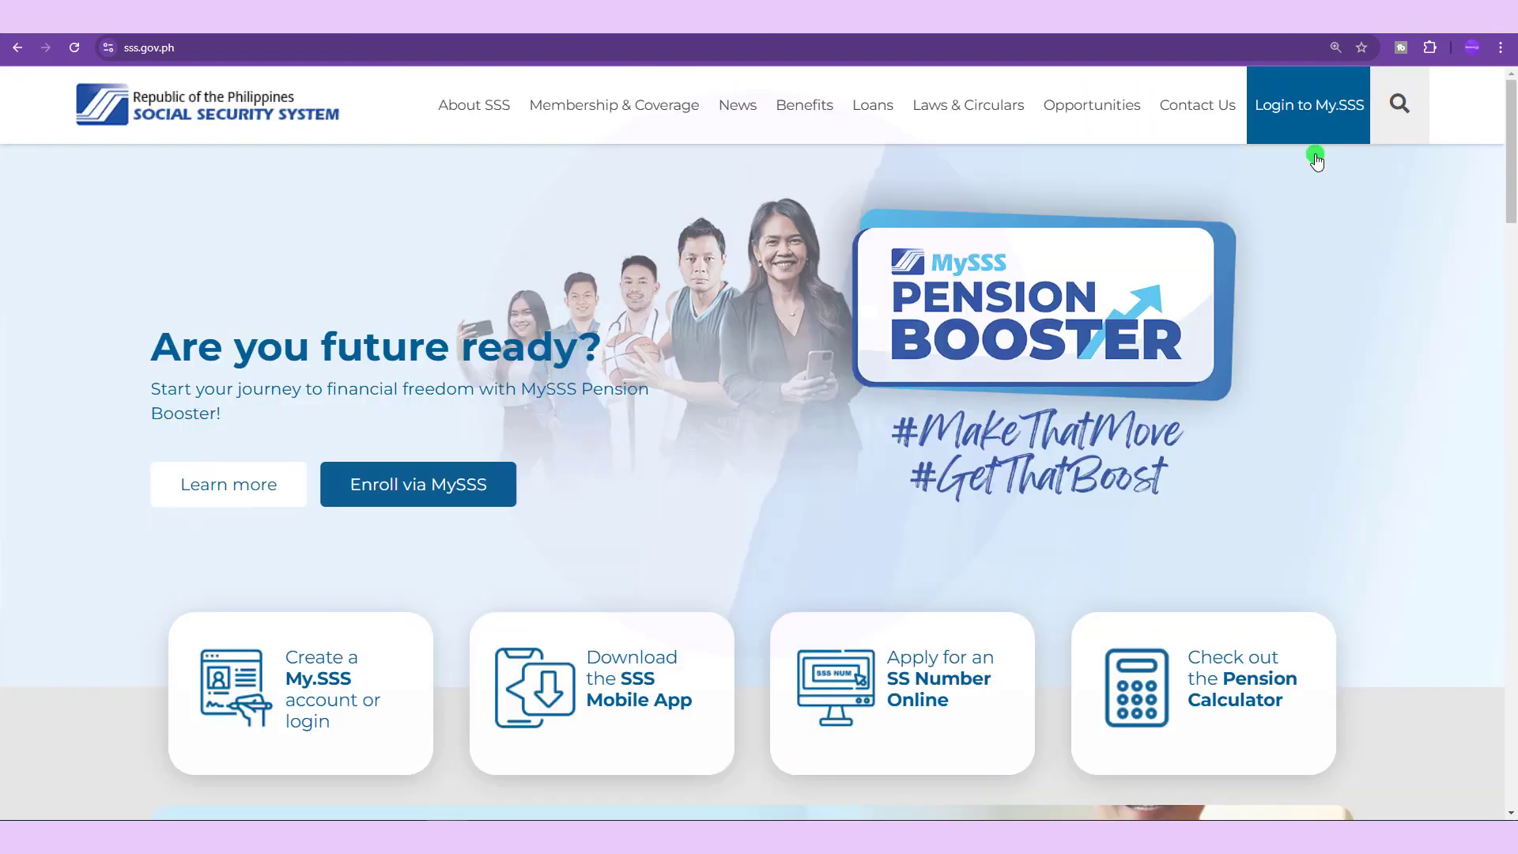
Open the My.SSS account creation page and continue to Member Log in.
{"action": "left_click", "coordinate": [334, 720]}
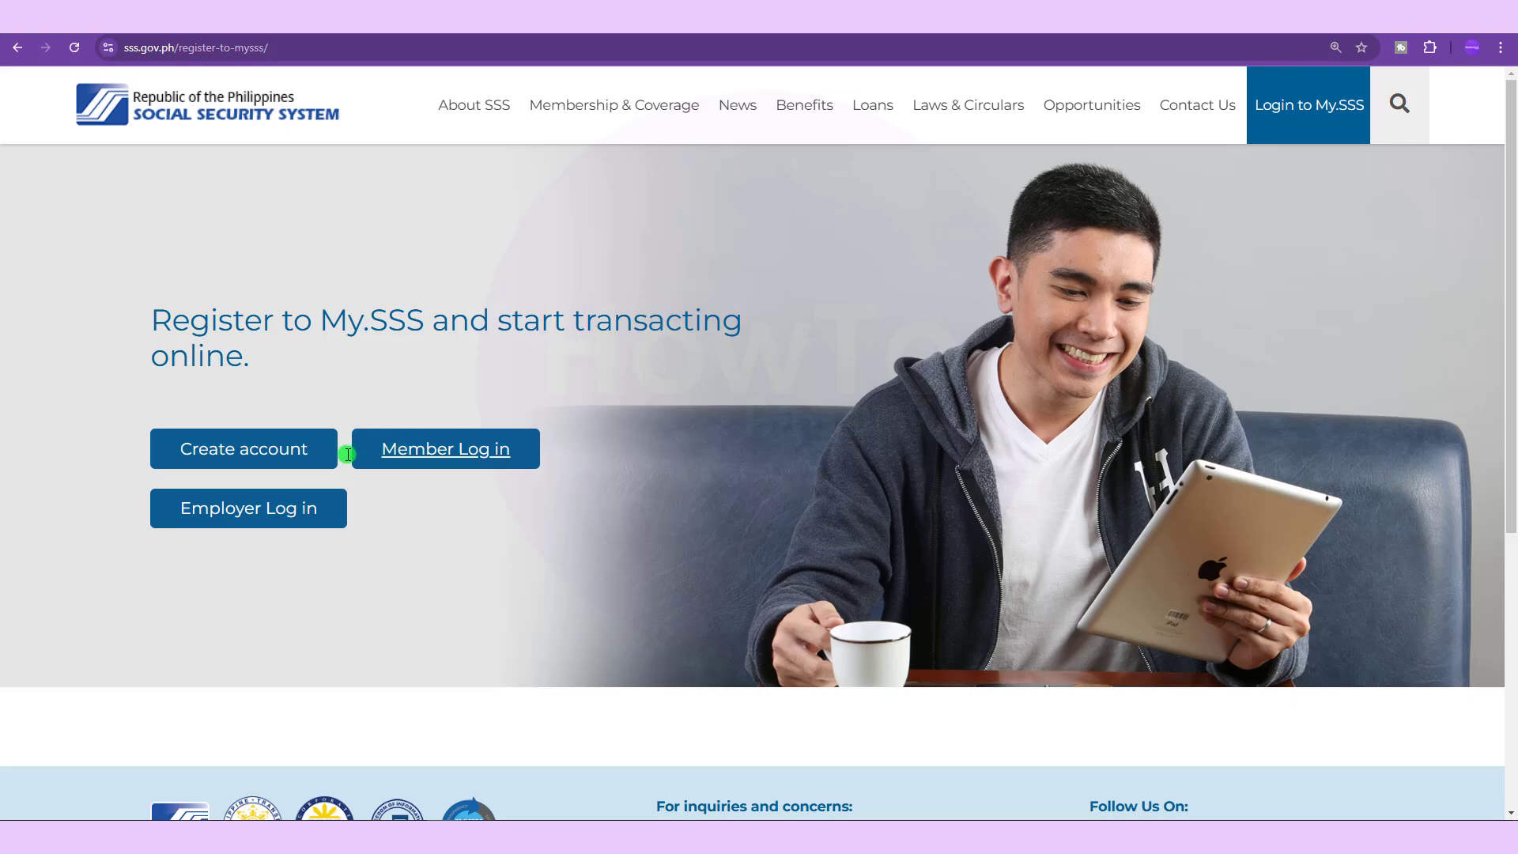
{"action": "left_click", "coordinate": [399, 451]}
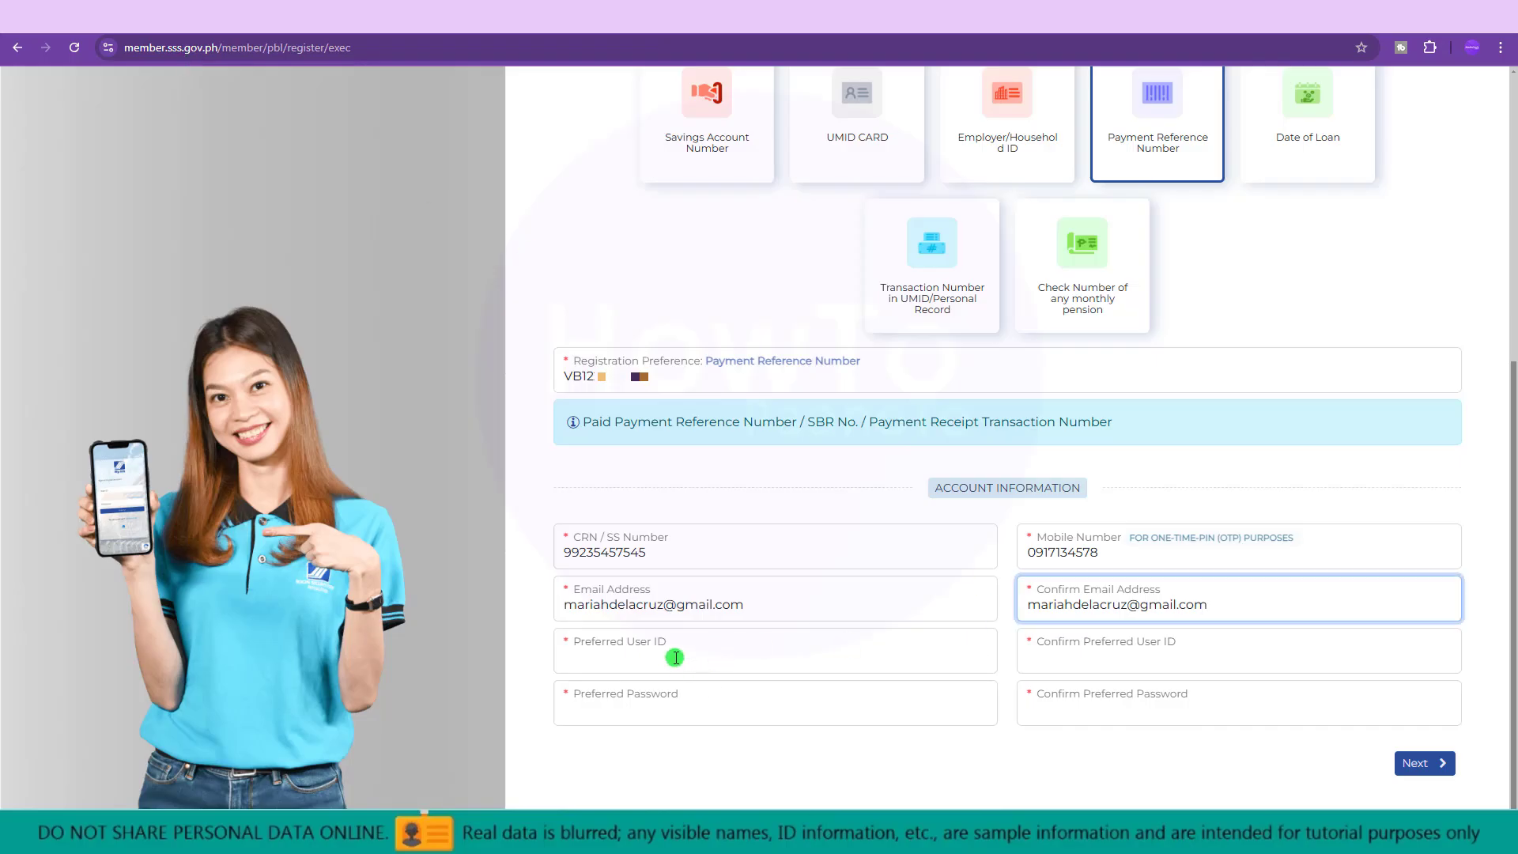
Enter a preferred user ID and paste it into Confirm Preferred User ID.
{"action": "left_click", "coordinate": [675, 656]}
{"action": "type", "text": "L"}
{"action": "key", "text": "BackSpace"}
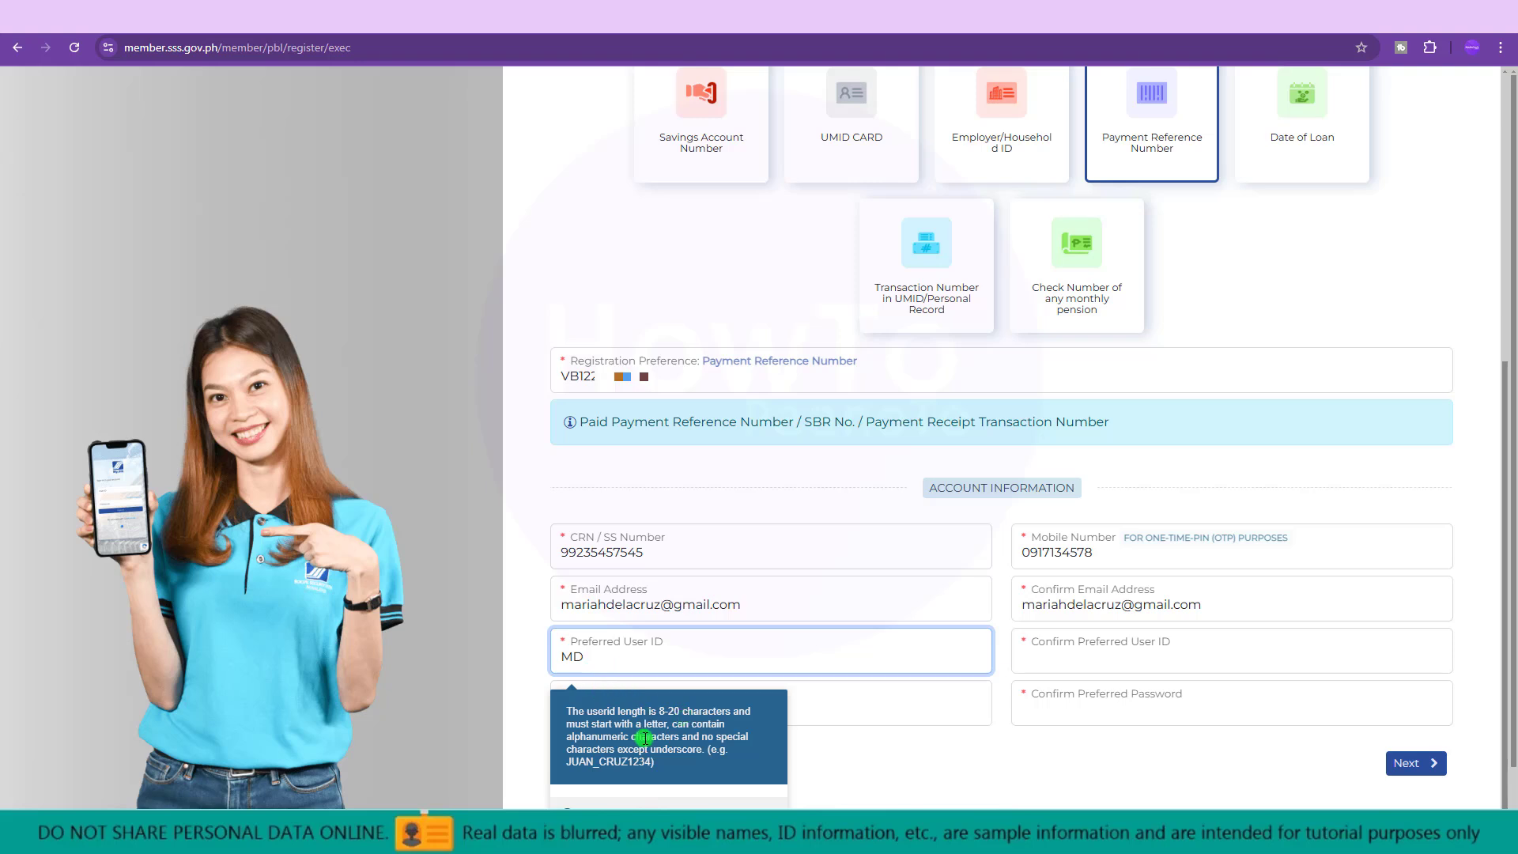
{"action": "left_click_drag", "start_coordinate": [663, 658], "coordinate": [501, 650]}
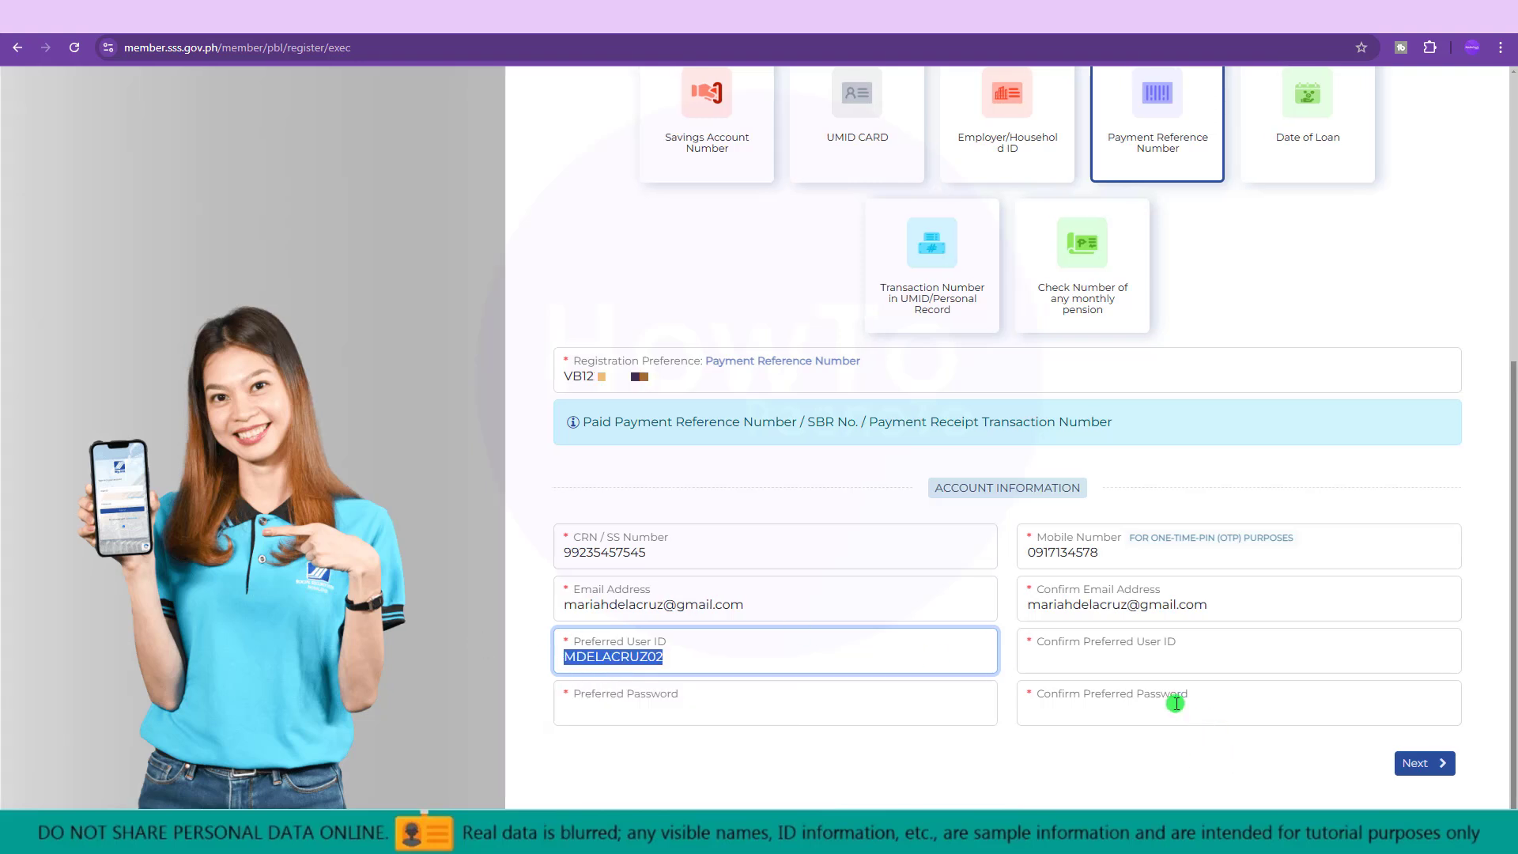
{"action": "key", "text": "ctrl+c"}
{"action": "left_click", "coordinate": [1113, 653]}
{"action": "key", "text": "ctrl+v"}
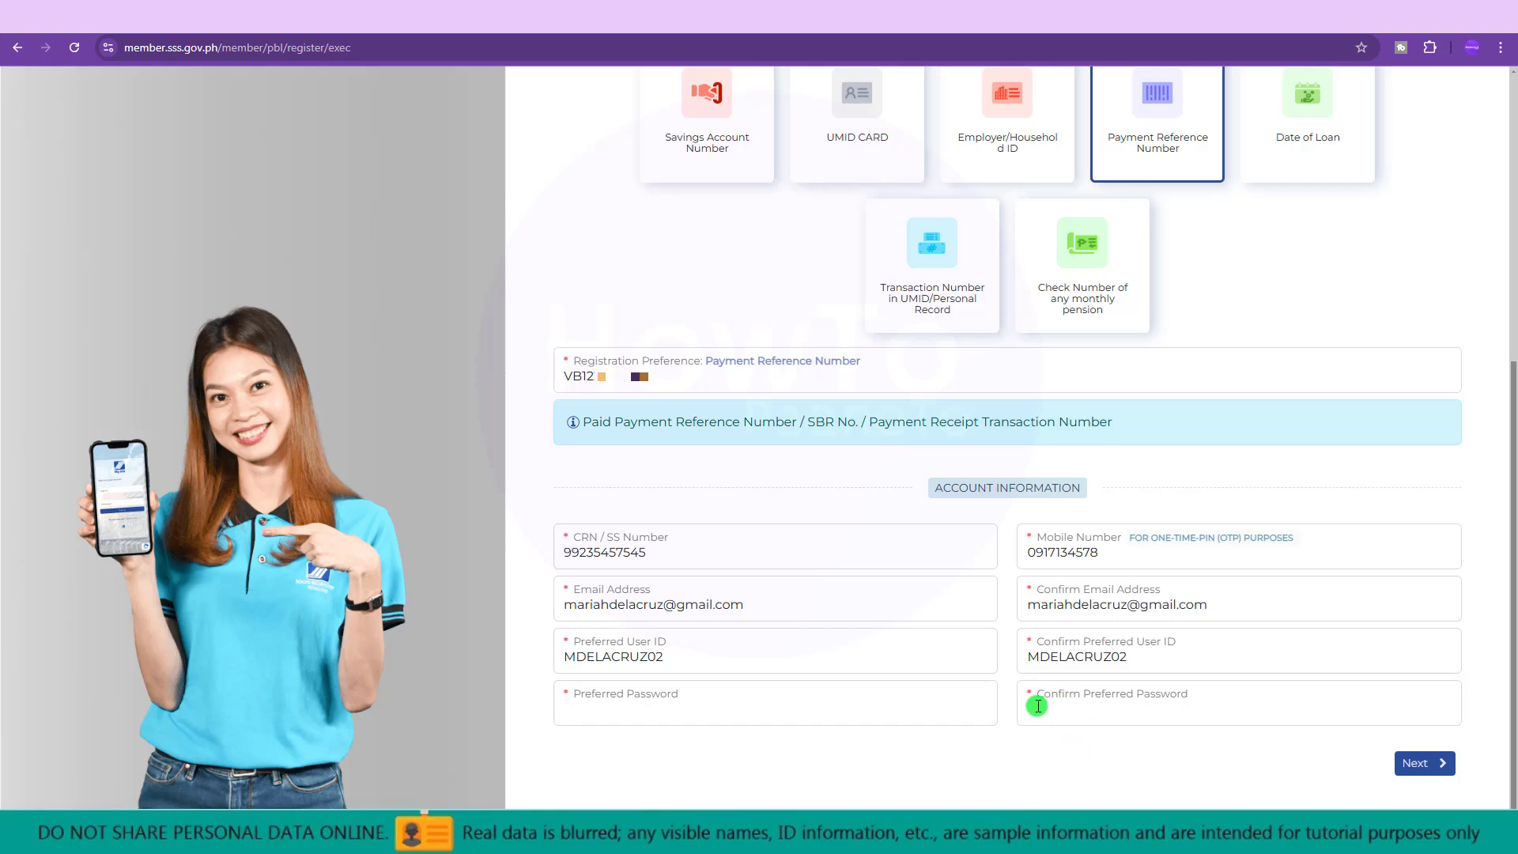
Enter the preferred password and confirm it in the second password field.
{"action": "left_click", "coordinate": [661, 714]}
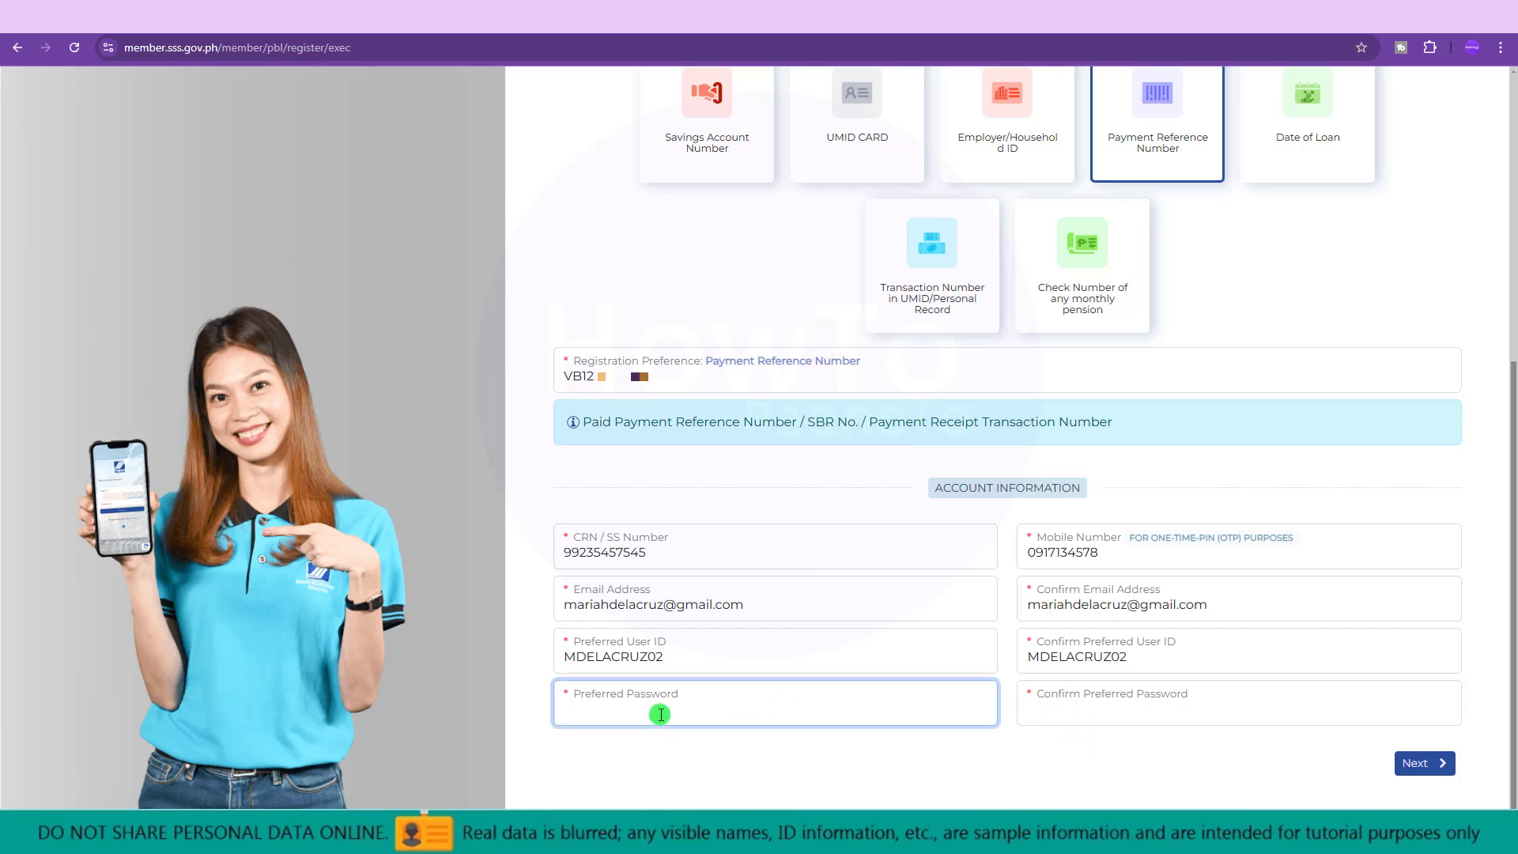
{"action": "type", "text": "•••••••••••"}
{"action": "key", "text": "Tab"}
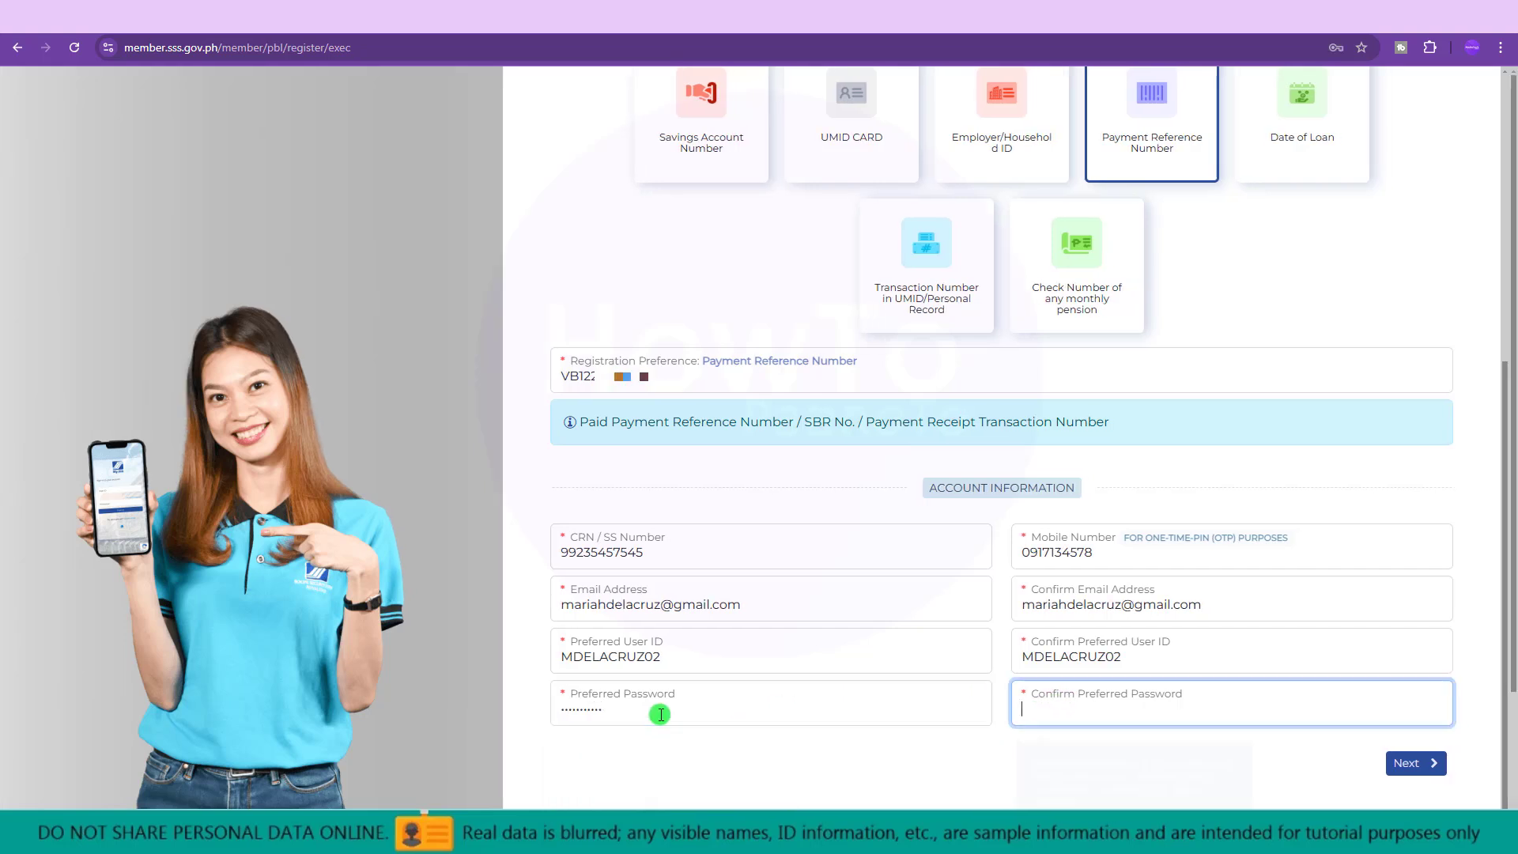
{"action": "type", "text": "••••"}
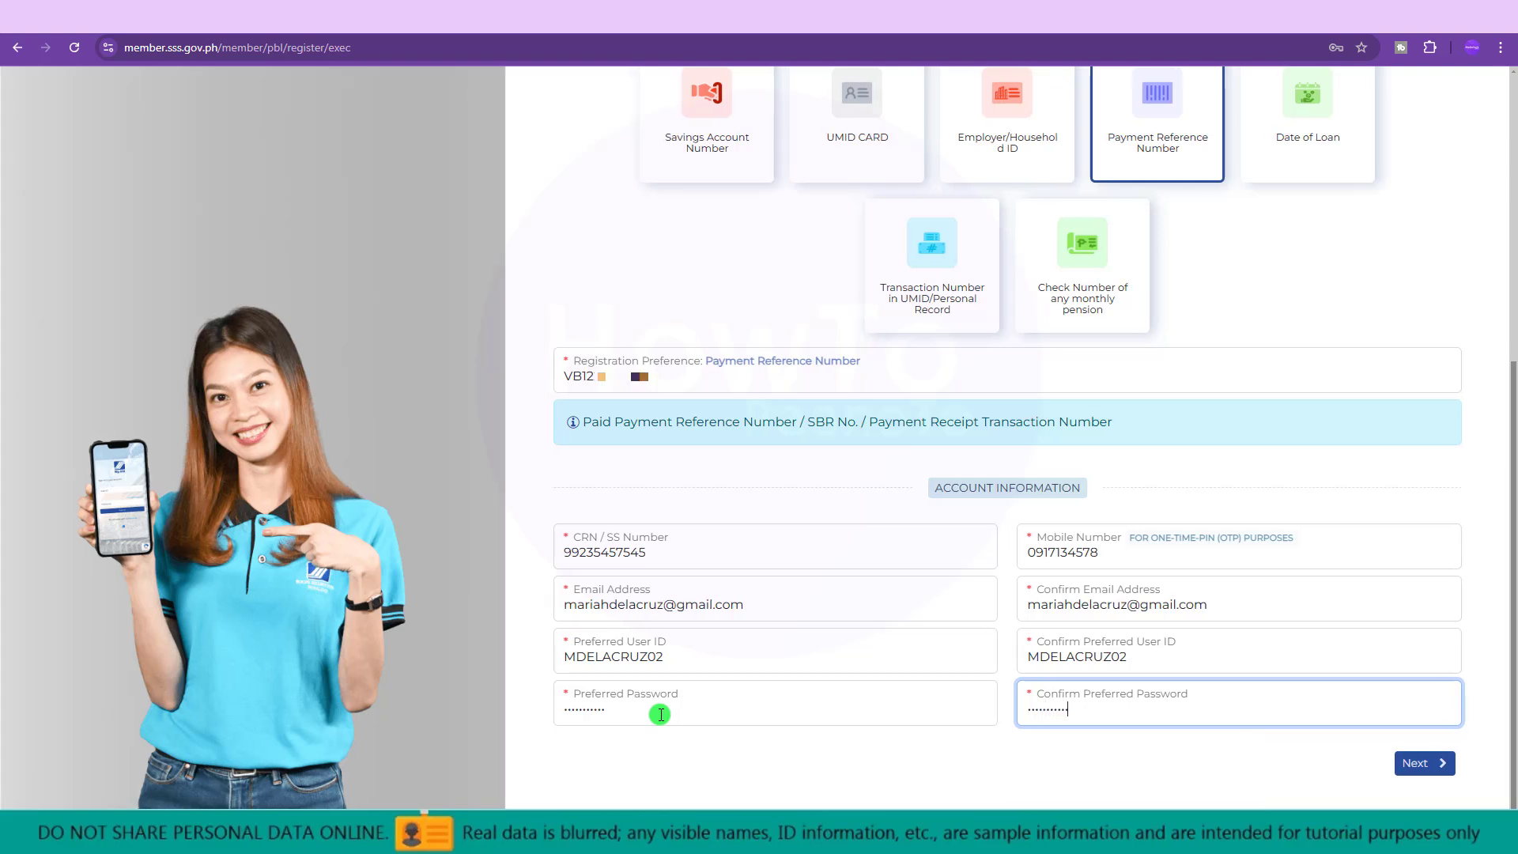
{"action": "left_click", "coordinate": [826, 779]}
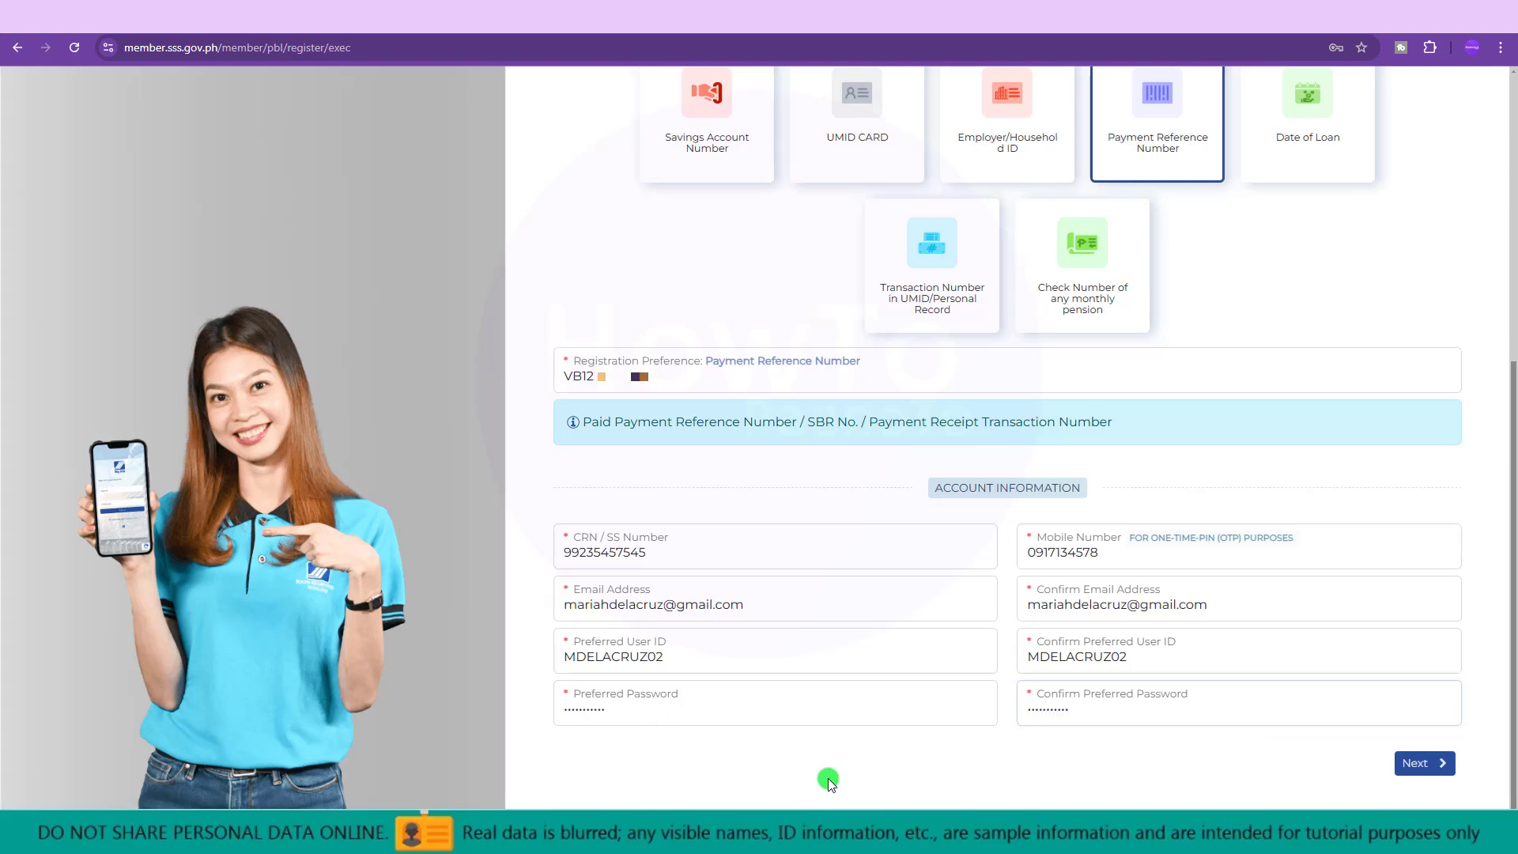
Submit the registration and check the flagged password and user ID fields.
{"action": "left_click", "coordinate": [1413, 765]}
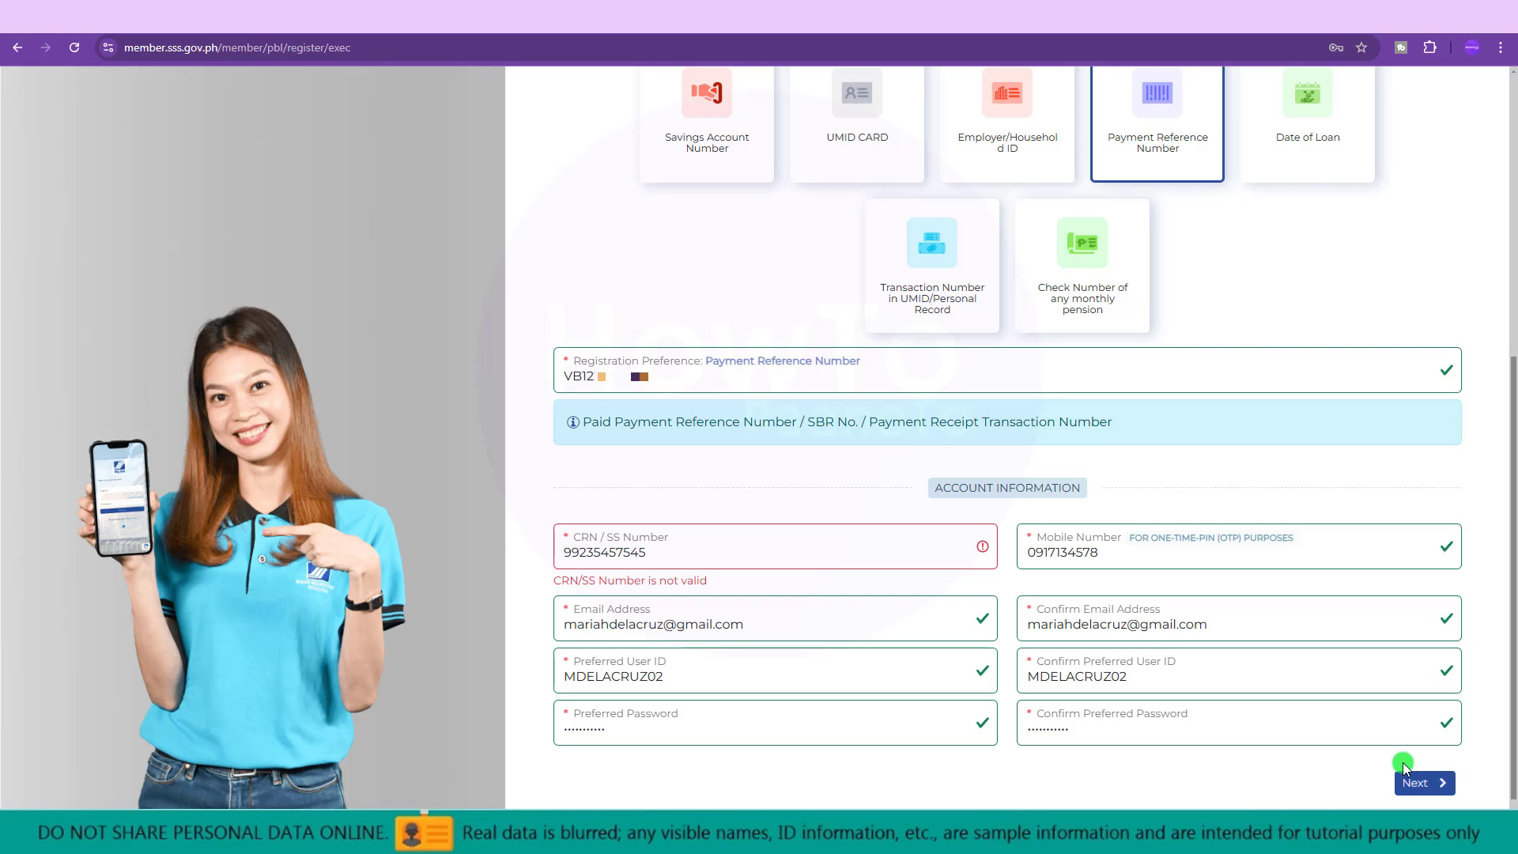
{"action": "left_click", "coordinate": [775, 709]}
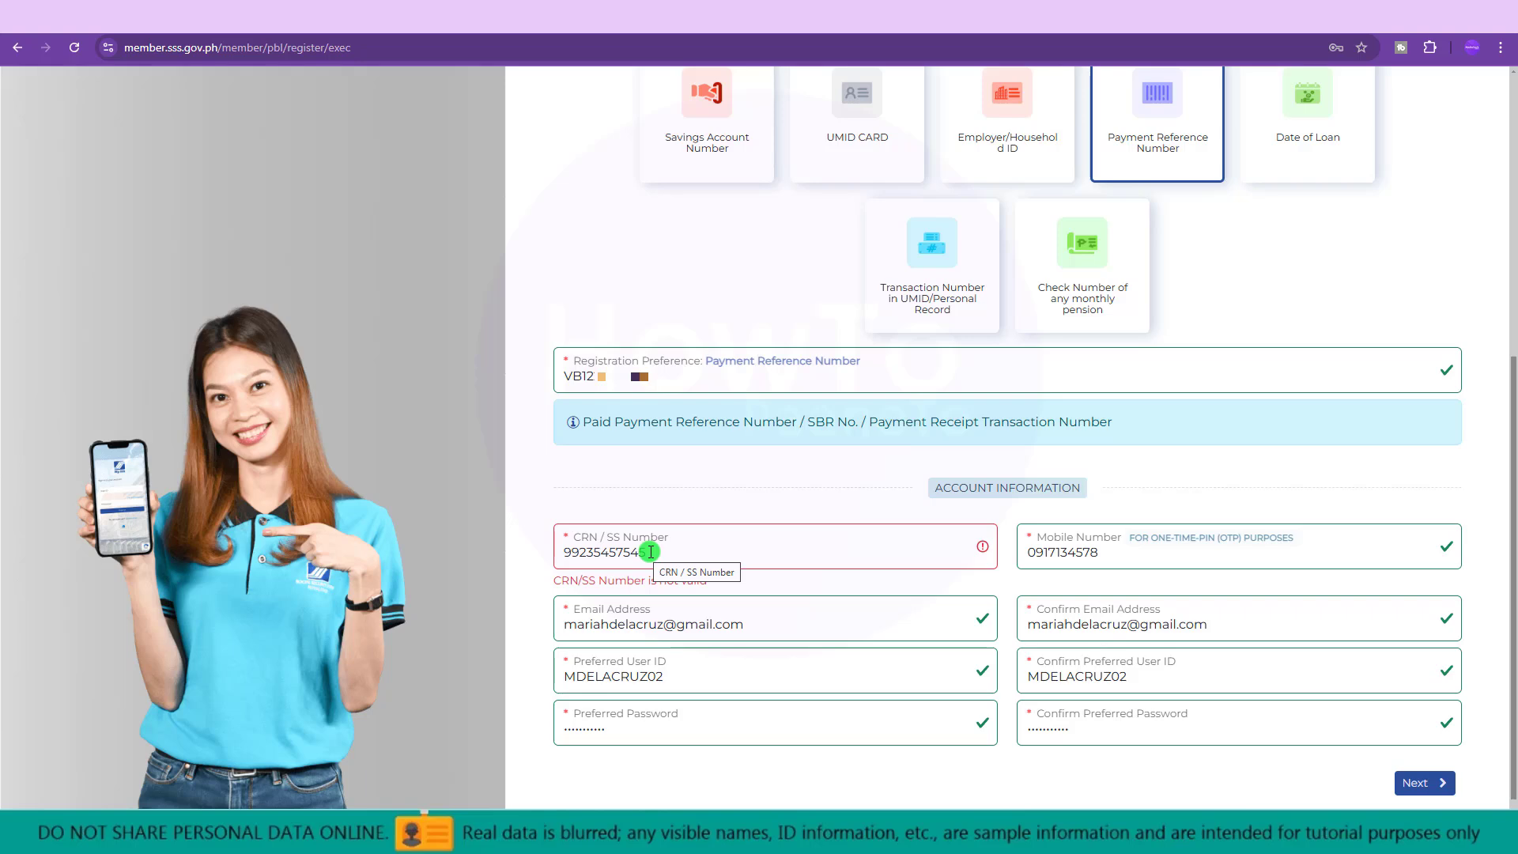
{"action": "left_click", "coordinate": [671, 681]}
{"action": "left_click", "coordinate": [1143, 672]}
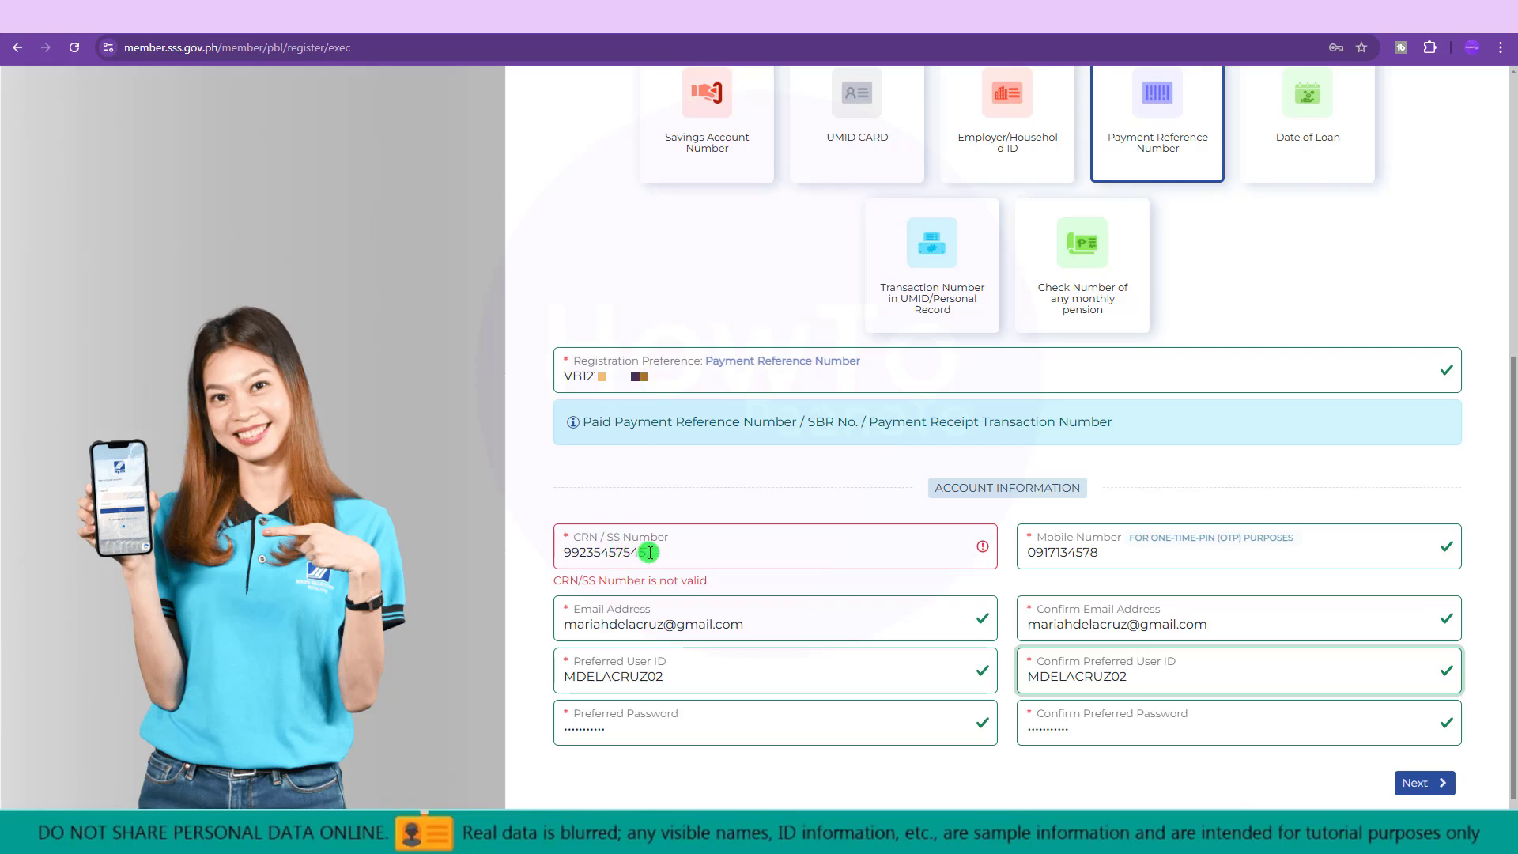
Retype the invalid CRN/SS number and resubmit the registration.
{"action": "left_click_drag", "start_coordinate": [644, 552], "coordinate": [482, 547]}
{"action": "type", "text": "33"}
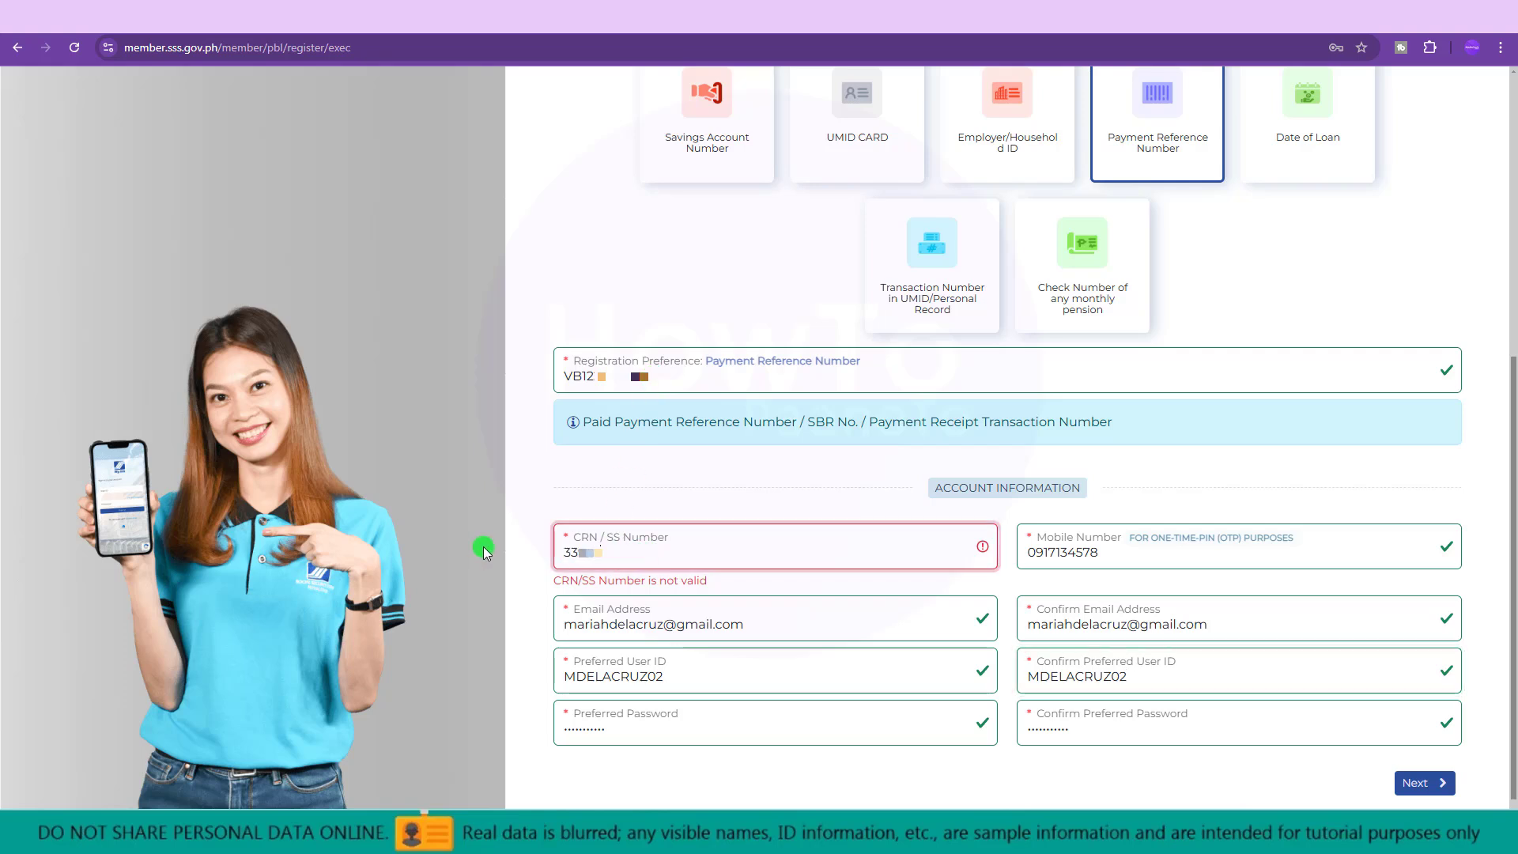
{"action": "left_click", "coordinate": [1421, 763]}
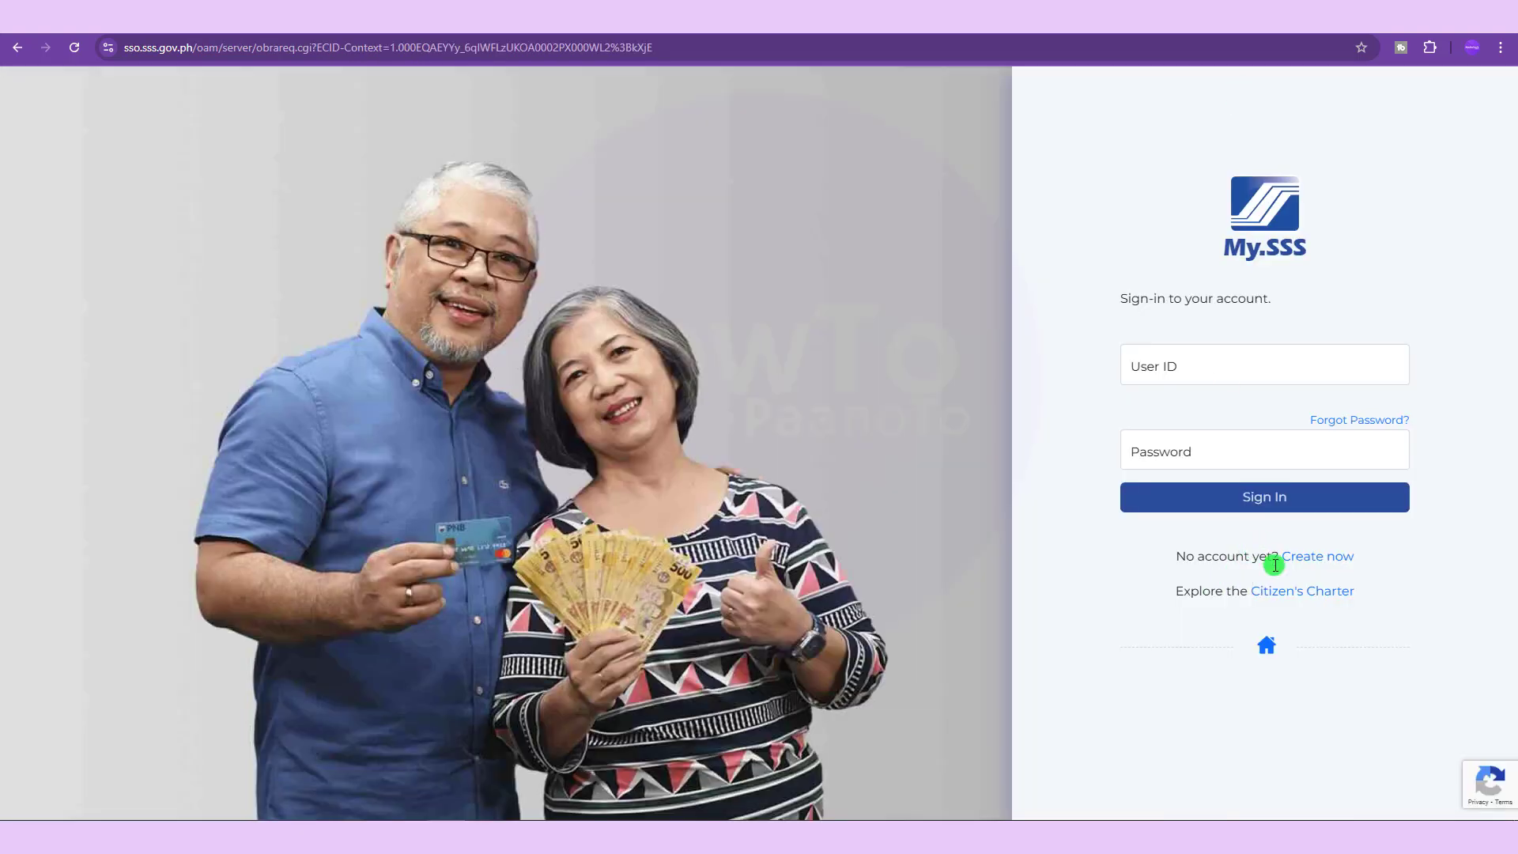
Open the member Forgot User ID / Password page from the sign-in page.
{"action": "left_click", "coordinate": [1342, 421]}
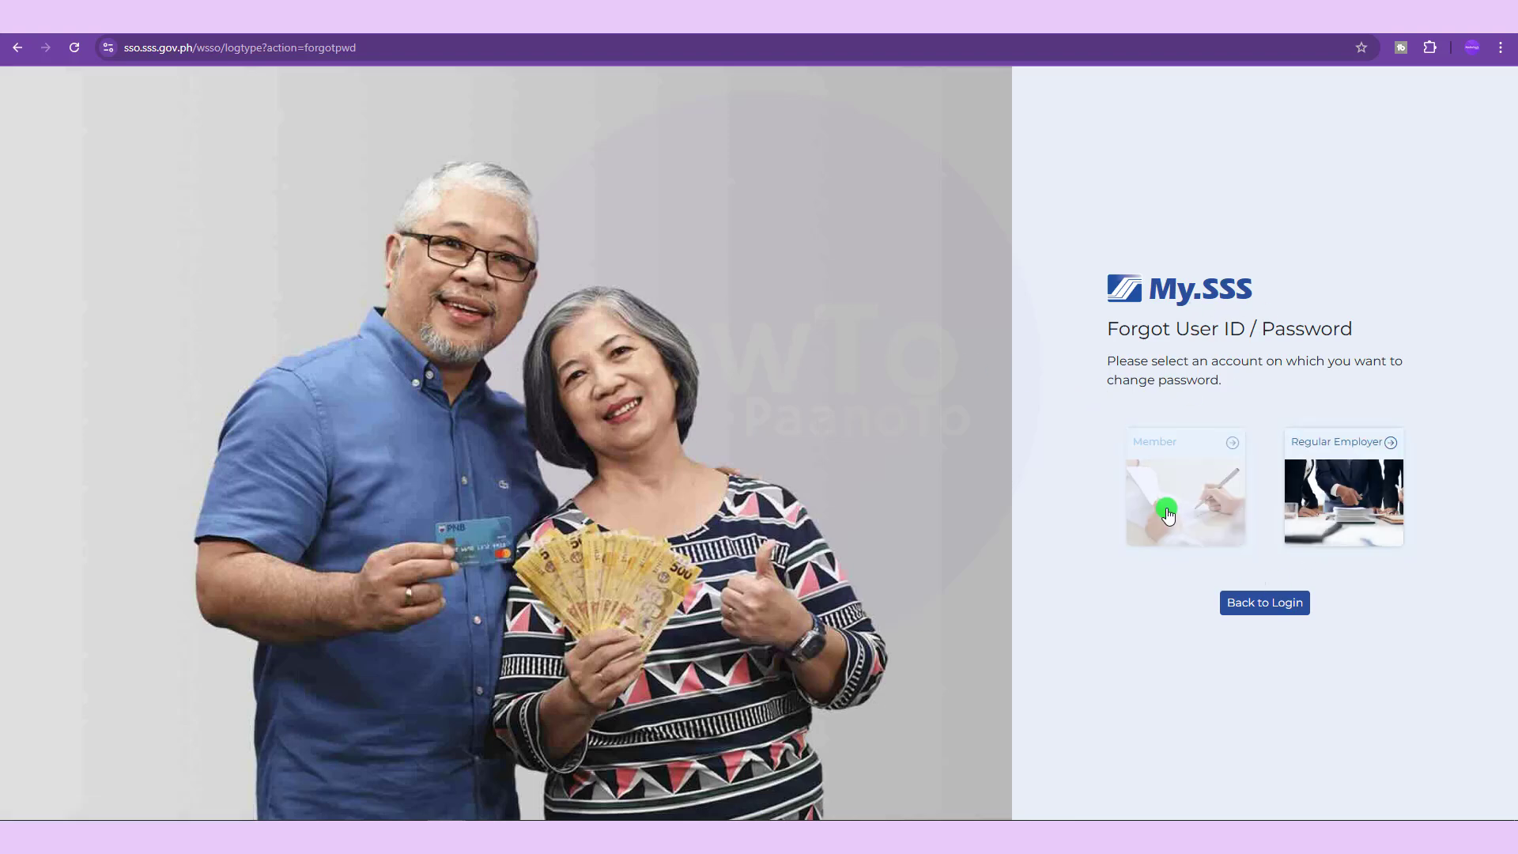
{"action": "left_click", "coordinate": [1174, 500]}
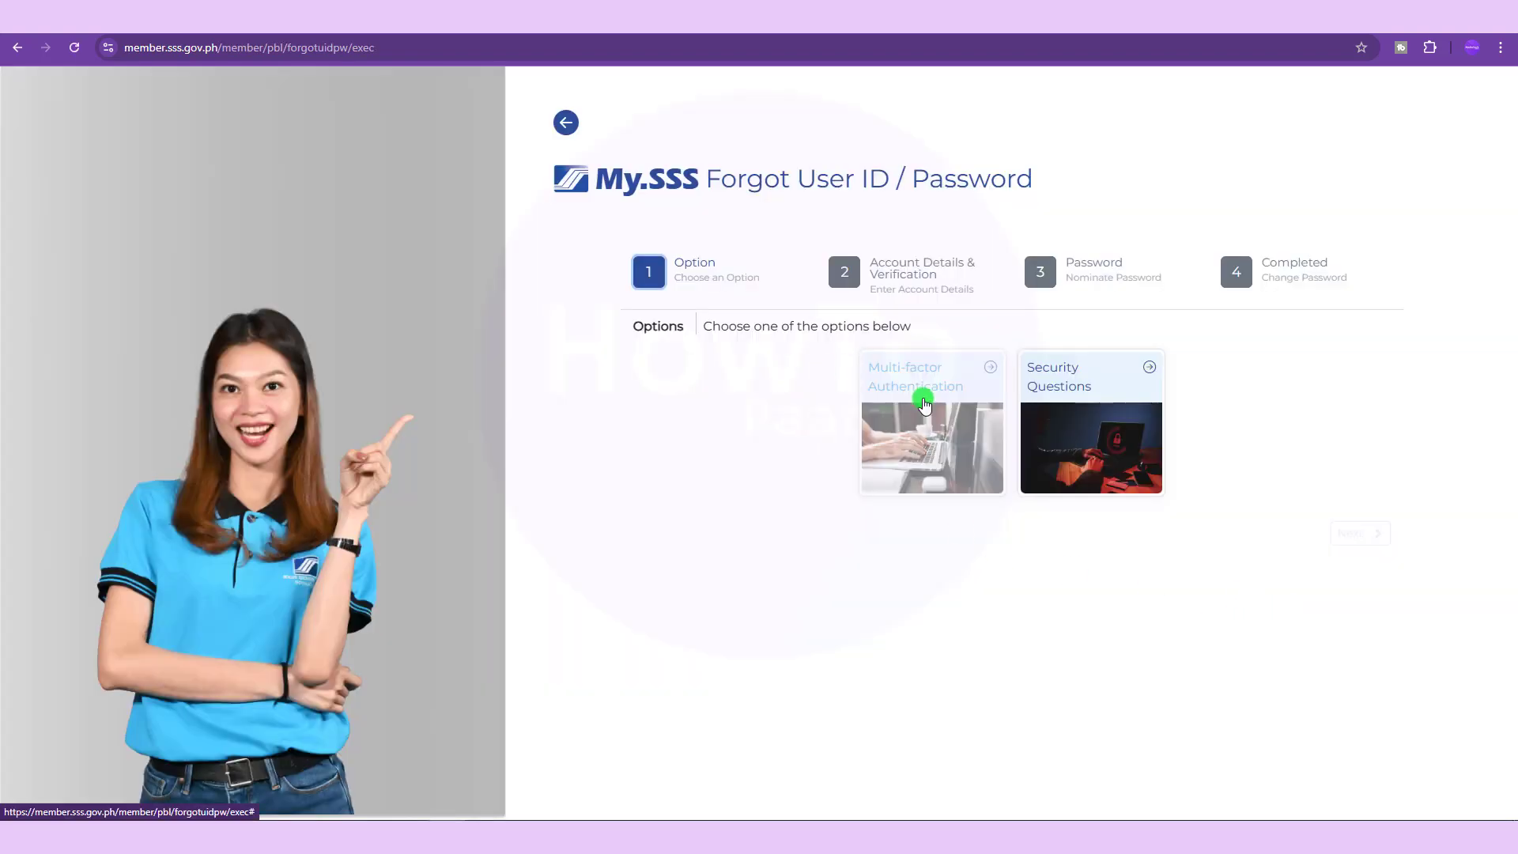
Pick Security Questions as the recovery option for the forgotten user ID or password.
{"action": "left_click", "coordinate": [1083, 412]}
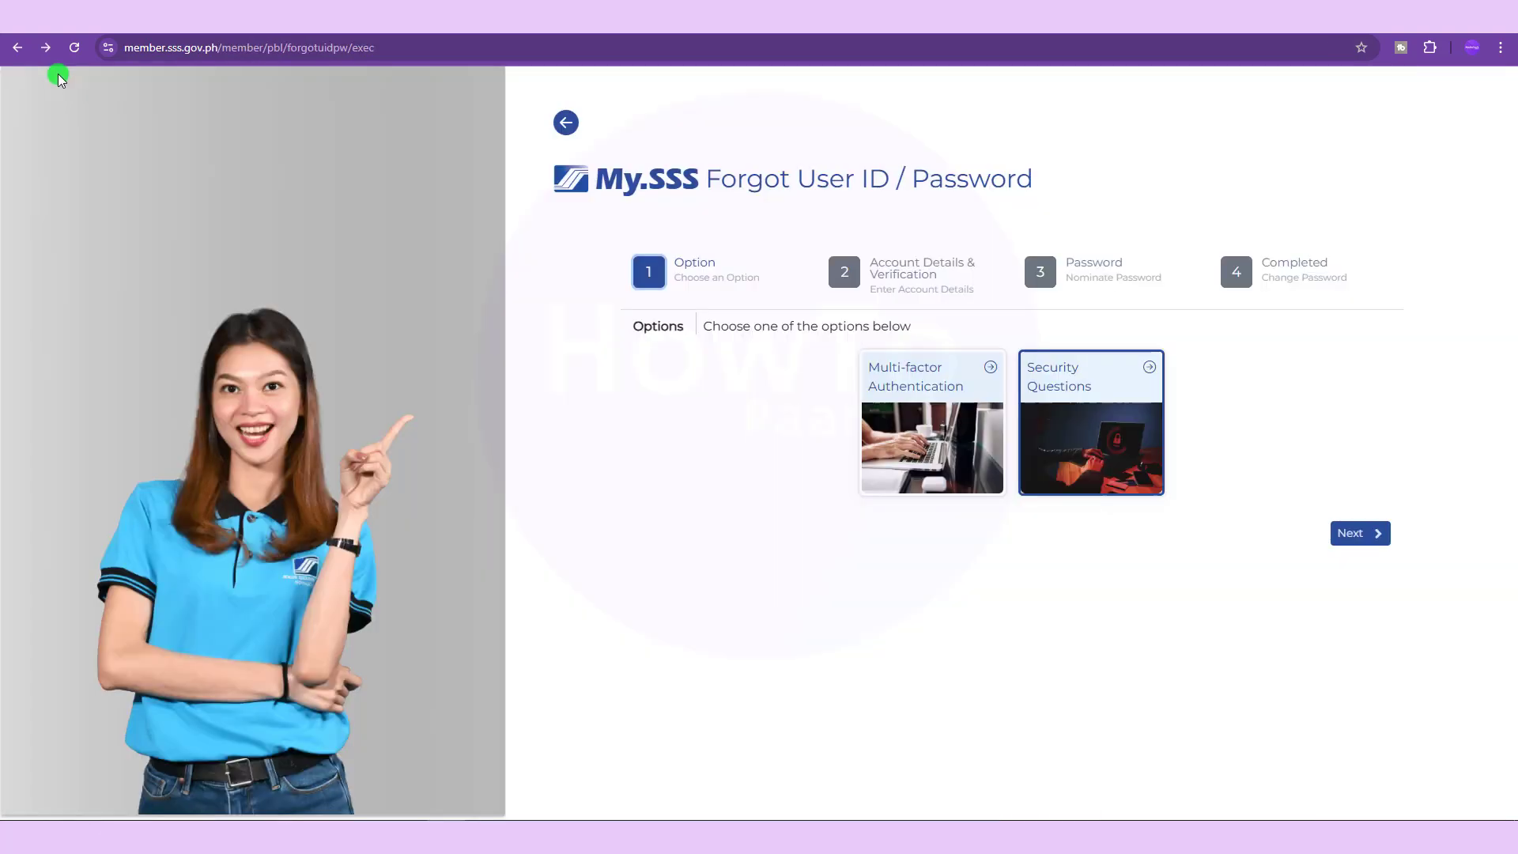
Go back and open the Benefits page through Learn More under 'Apply for a Benefit or Loan'.
{"action": "left_click", "coordinate": [18, 47]}
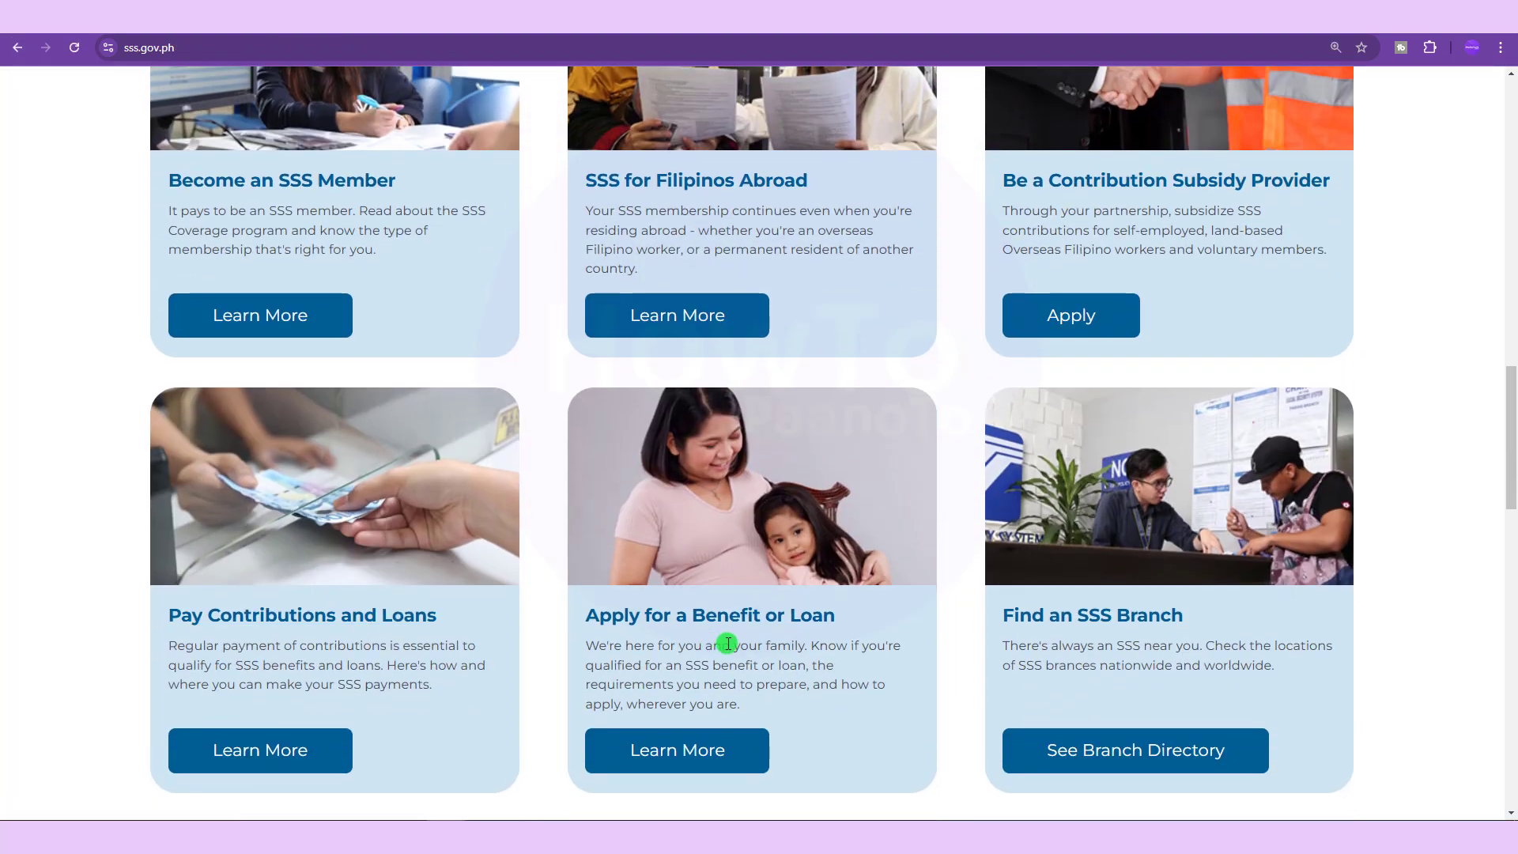
{"action": "scroll", "coordinate": [668, 693], "scroll_direction": "down", "scroll_amount": 1}
{"action": "left_click", "coordinate": [691, 696]}
{"action": "scroll", "coordinate": [685, 667], "scroll_direction": "down", "scroll_amount": 8}
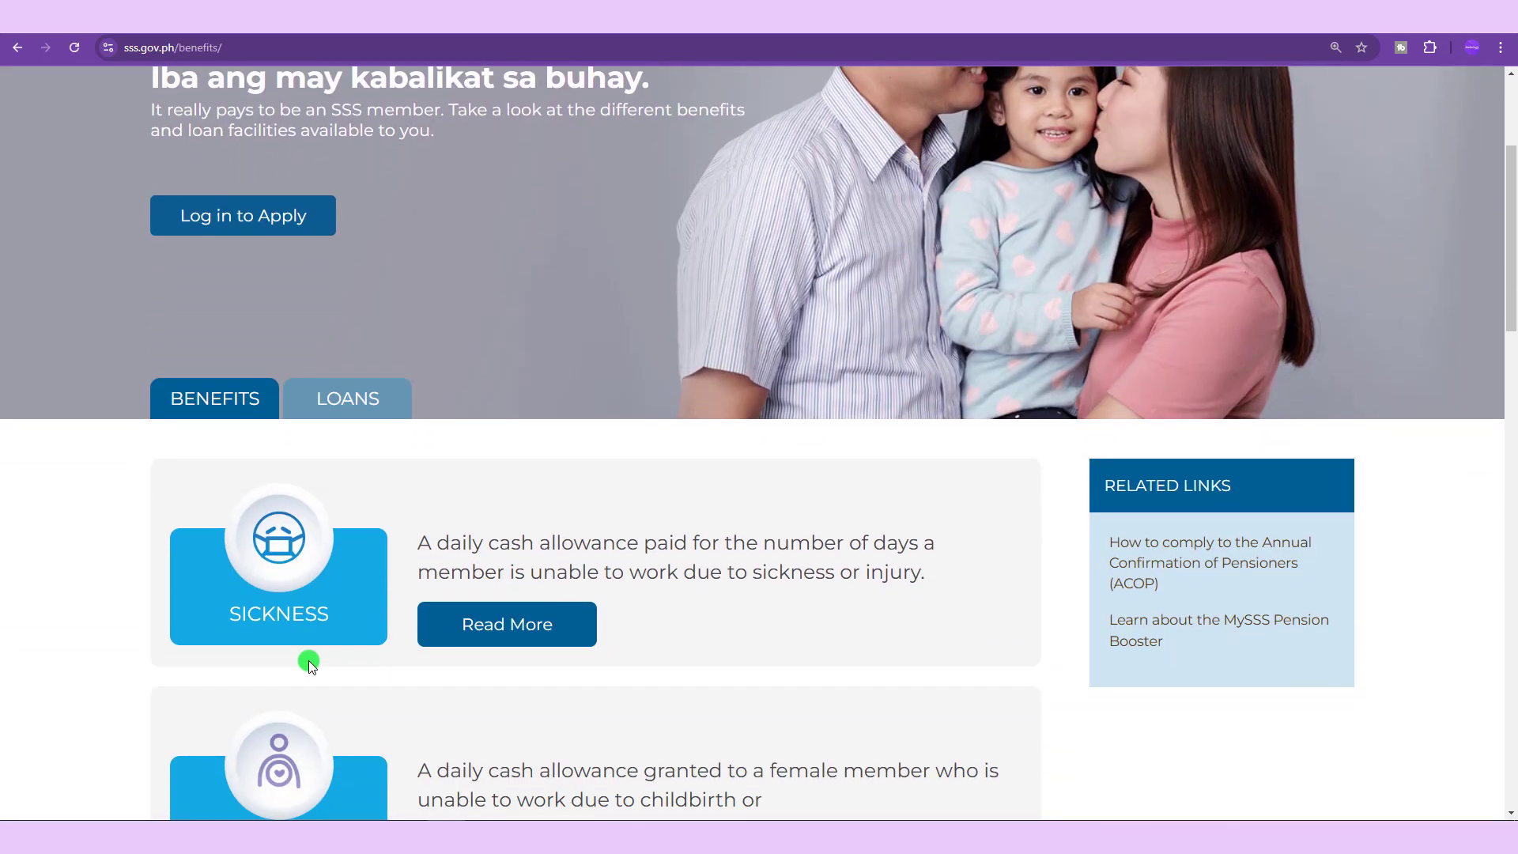
{"action": "scroll", "coordinate": [306, 637], "scroll_direction": "down", "scroll_amount": 6}
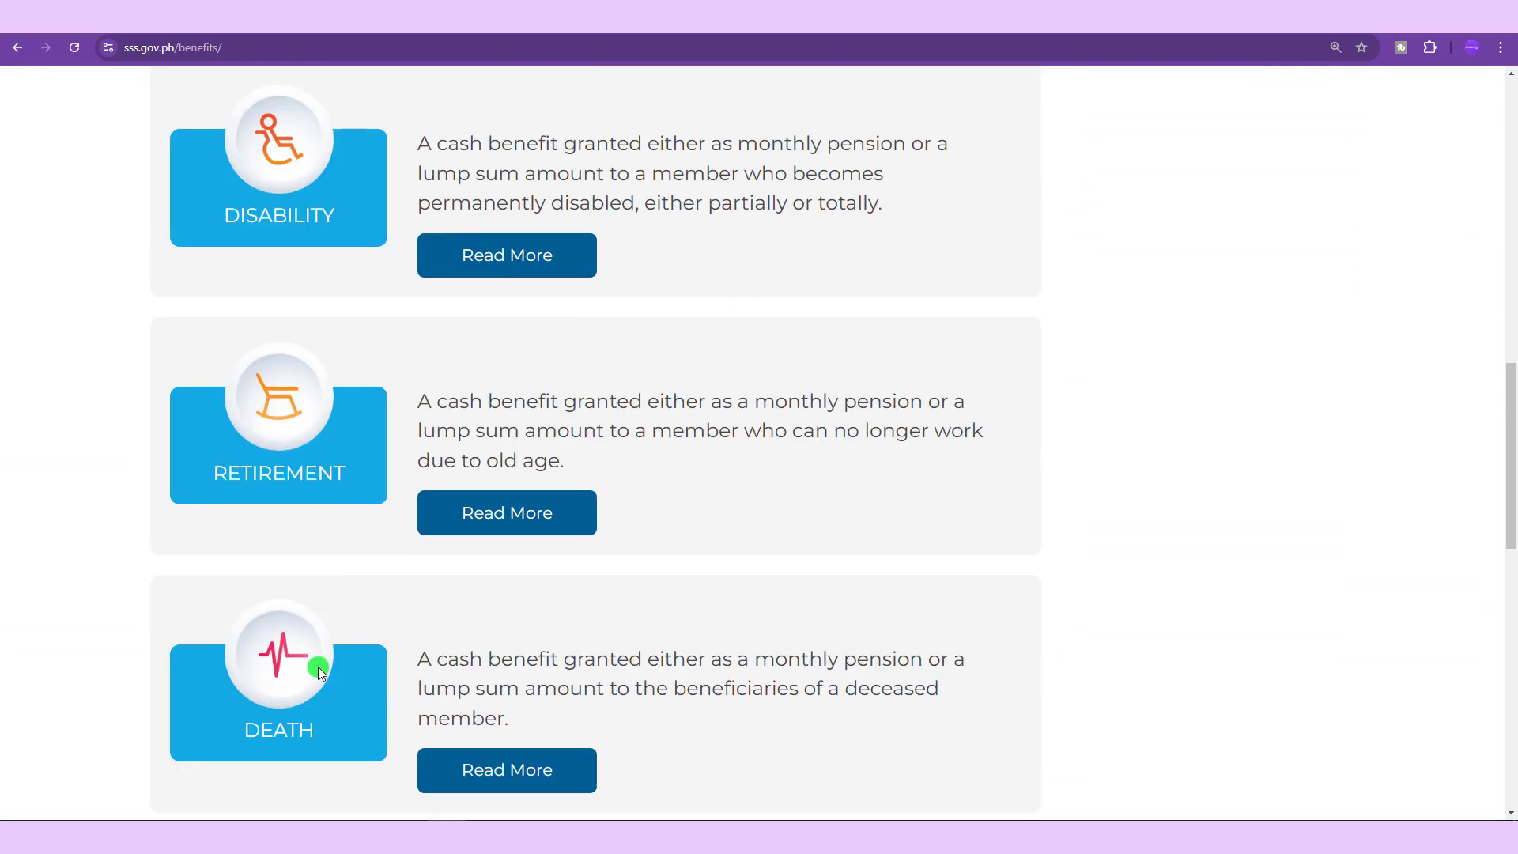
Switch to the Loans tab to view Salary Loan and Pension Loan.
{"action": "scroll", "coordinate": [318, 667], "scroll_direction": "up", "scroll_amount": 13}
{"action": "left_click", "coordinate": [372, 510]}
{"action": "scroll", "coordinate": [474, 533], "scroll_direction": "down", "scroll_amount": 4}
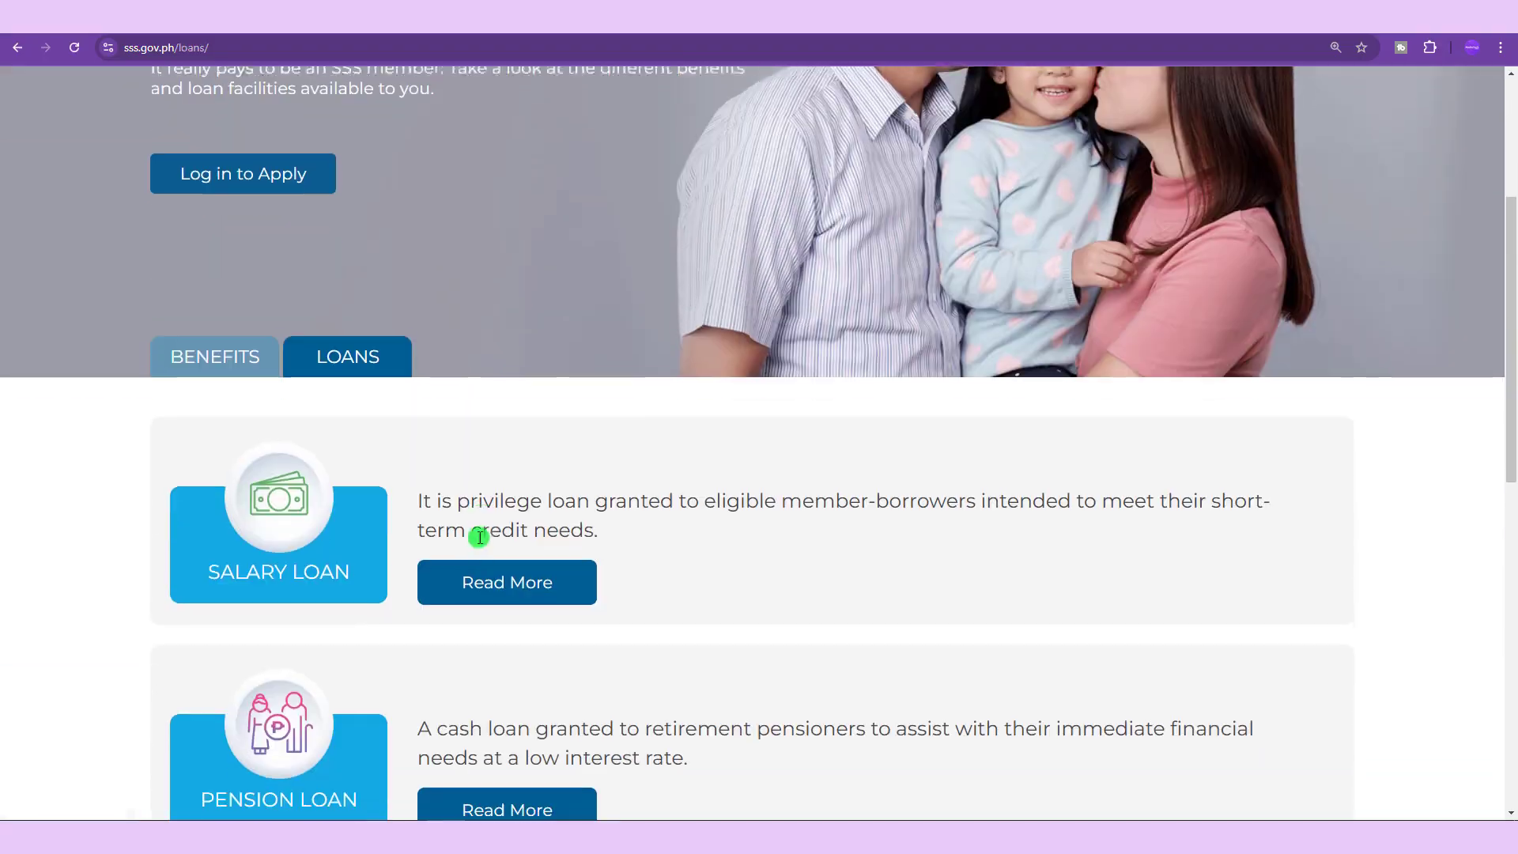